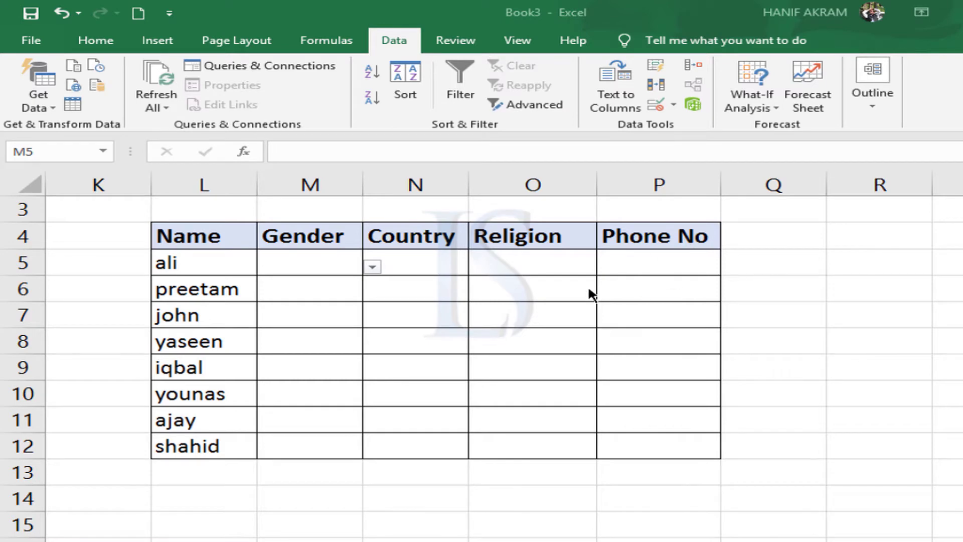
# Choose Male as the gender in M5 and Pakistan as the country in N5 from their dropdown lists.
pyautogui.click(318, 265)
pyautogui.click(371, 266)
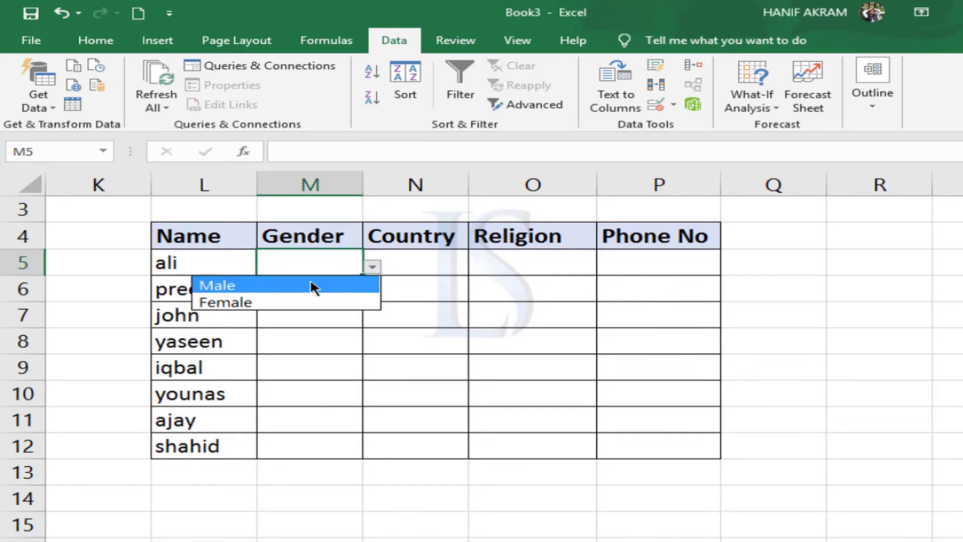
pyautogui.click(270, 287)
pyautogui.click(432, 261)
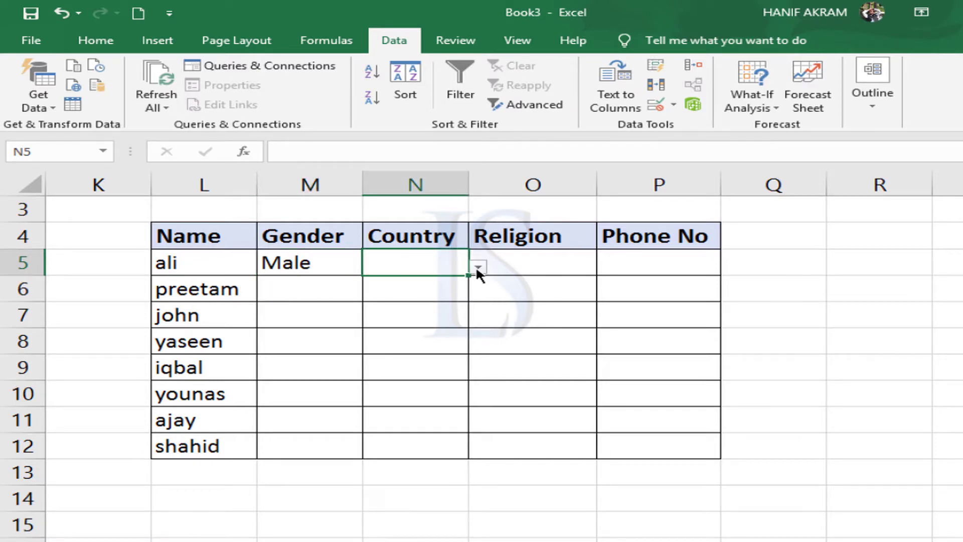
pyautogui.click(477, 266)
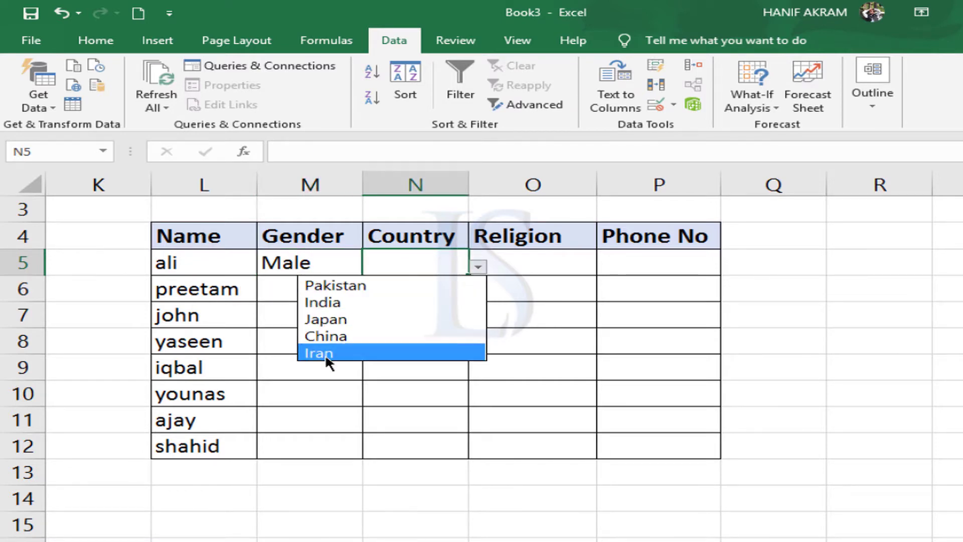
pyautogui.click(339, 283)
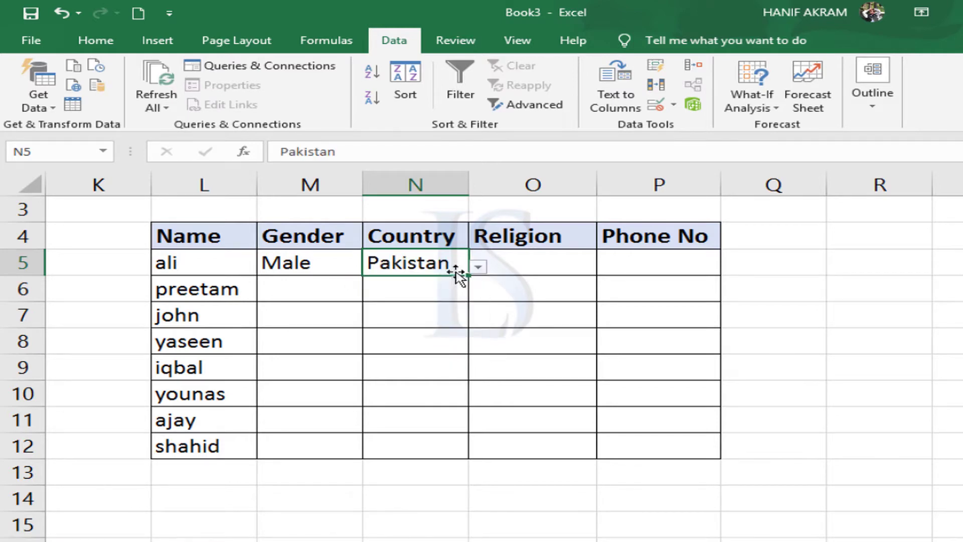
# Choose Islam as the religion in cell O5 from its dropdown list.
pyautogui.click(567, 266)
pyautogui.click(606, 266)
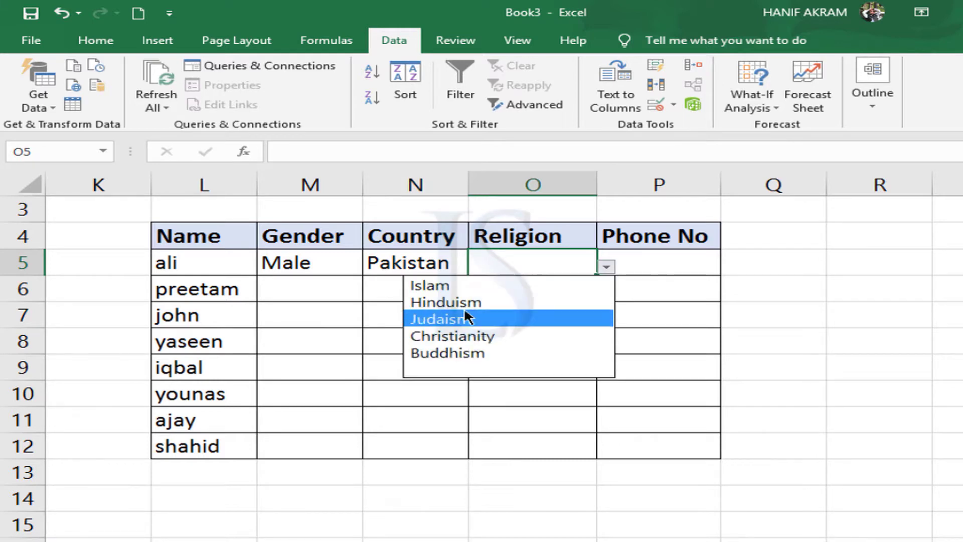
pyautogui.click(447, 287)
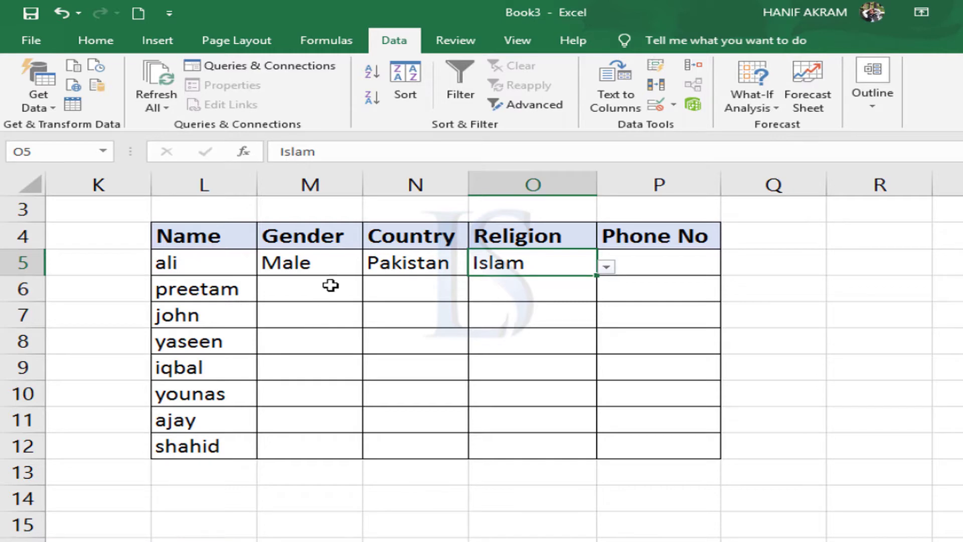
# Review the filled dropdown cells in row 5 of the example table and the blank cells of the matching table in columns C to G.
pyautogui.click(300, 264)
pyautogui.click(429, 263)
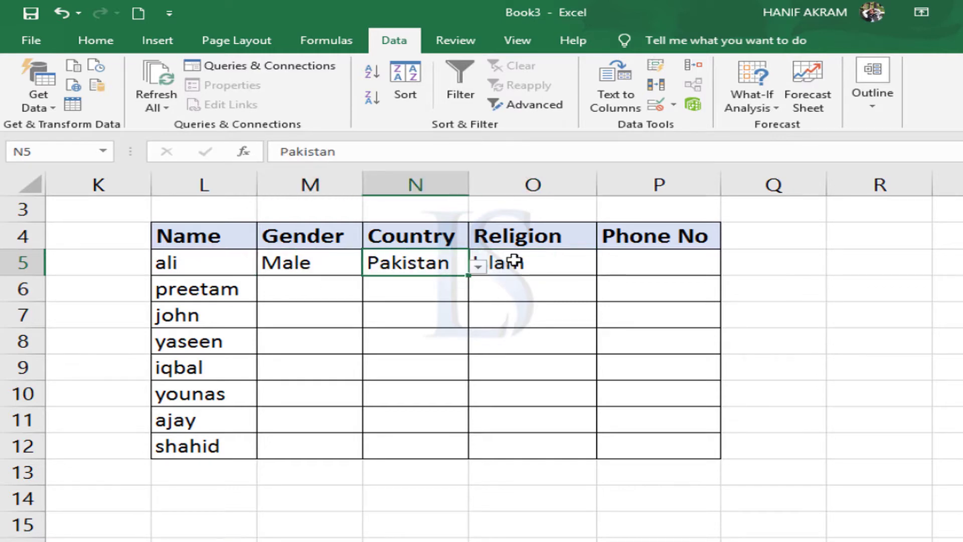
pyautogui.click(507, 258)
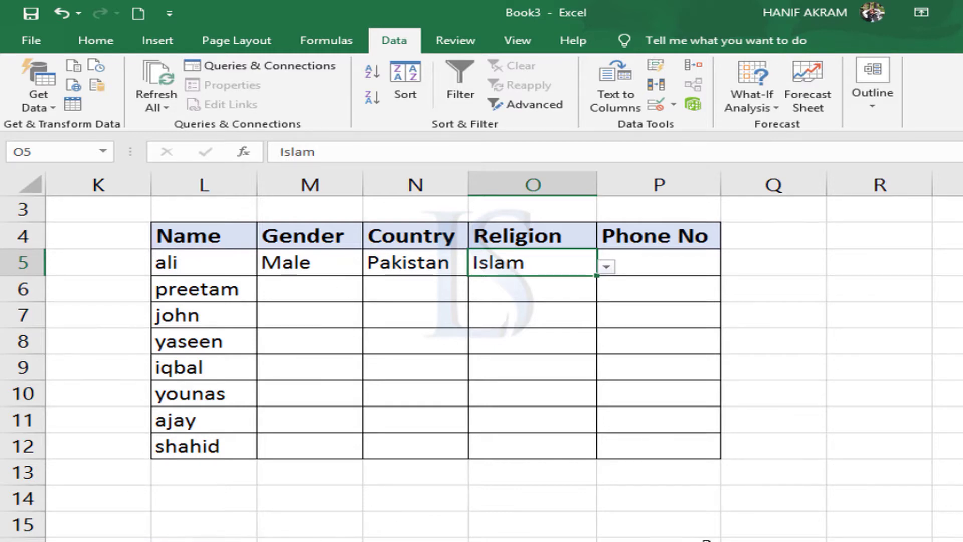
pyautogui.hscroll(-8, 501, 351)
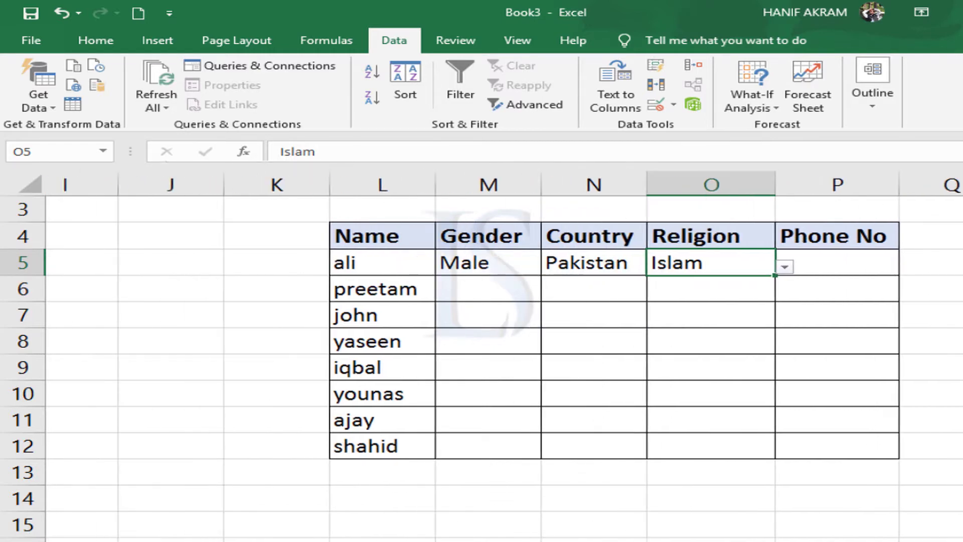
pyautogui.hscroll(-3, 502, 351)
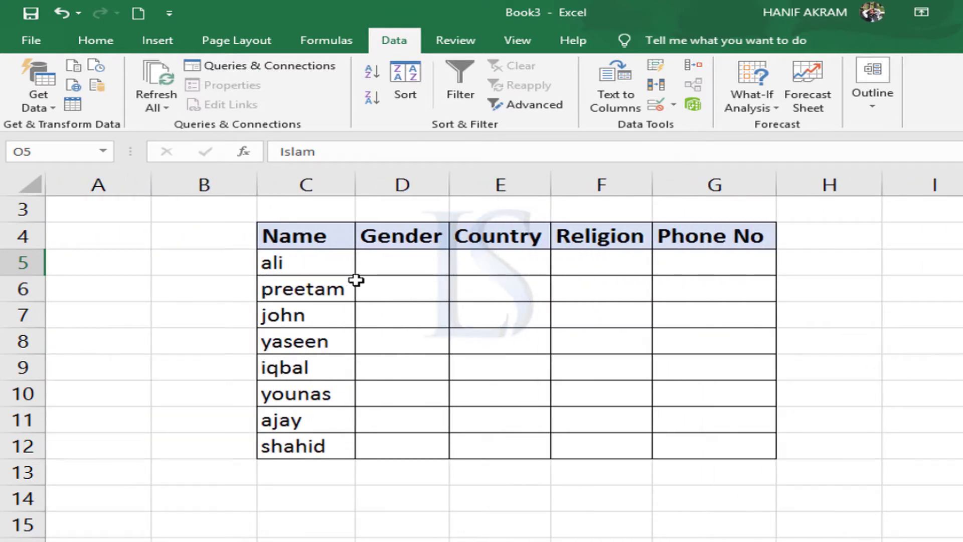
pyautogui.click(380, 265)
pyautogui.click(459, 265)
pyautogui.click(630, 265)
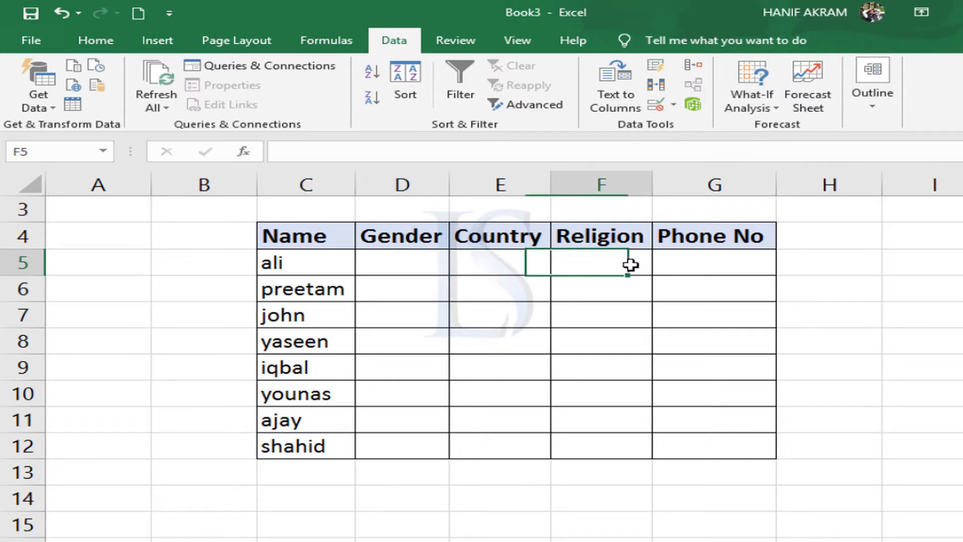
pyautogui.click(654, 266)
pyautogui.click(634, 286)
pyautogui.click(488, 294)
pyautogui.click(389, 294)
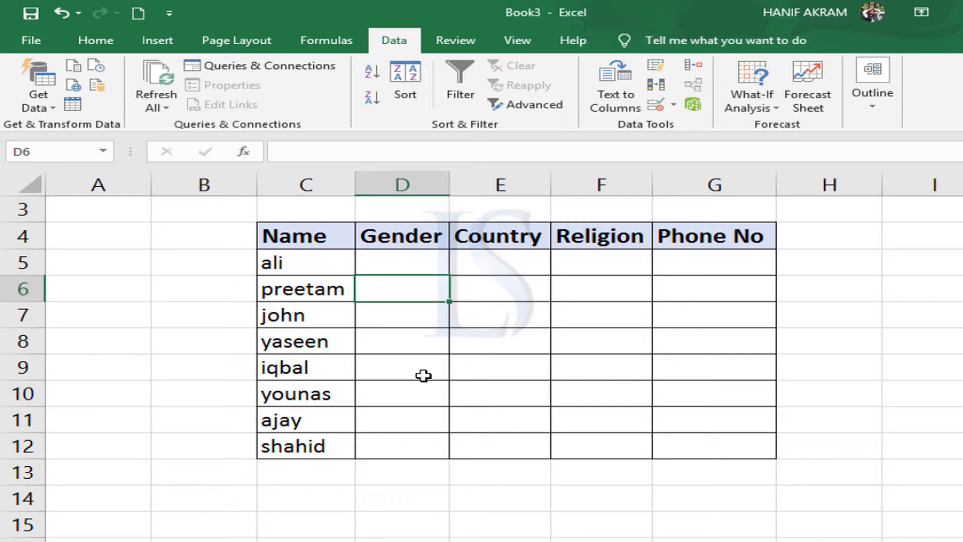
# Open the Data Validation settings for the Gender cells D5:D12.
pyautogui.click(389, 265)
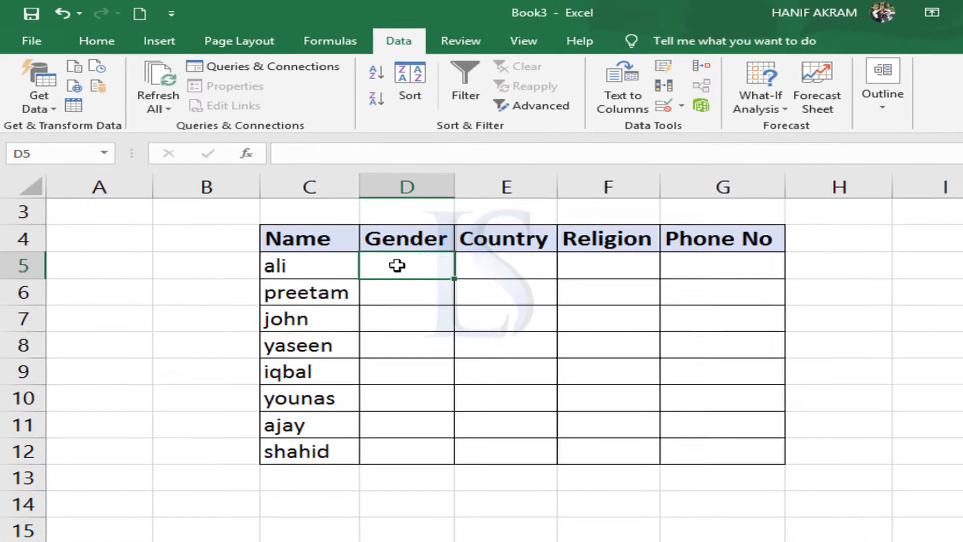
pyautogui.moveTo(397, 265); pyautogui.dragTo(399, 451)
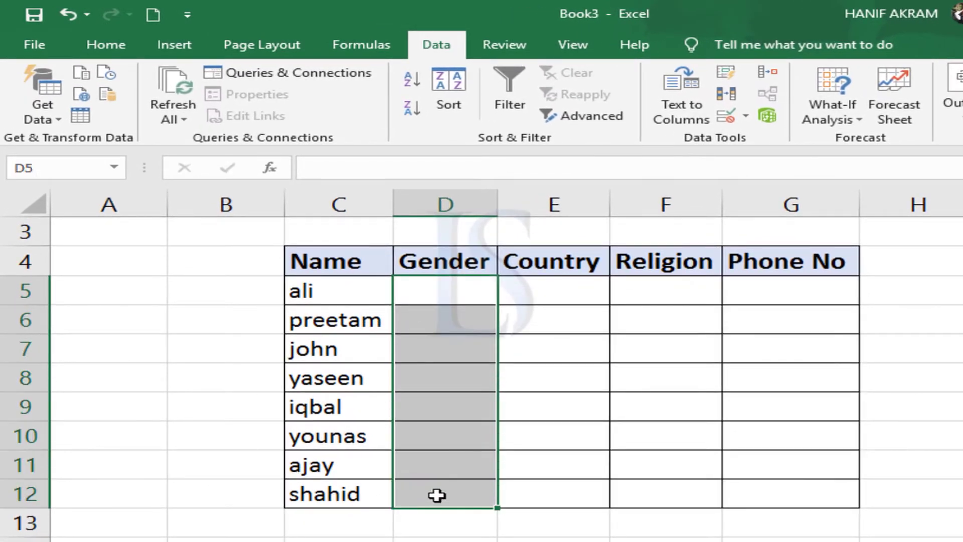
pyautogui.moveTo(428, 286); pyautogui.dragTo(431, 474)
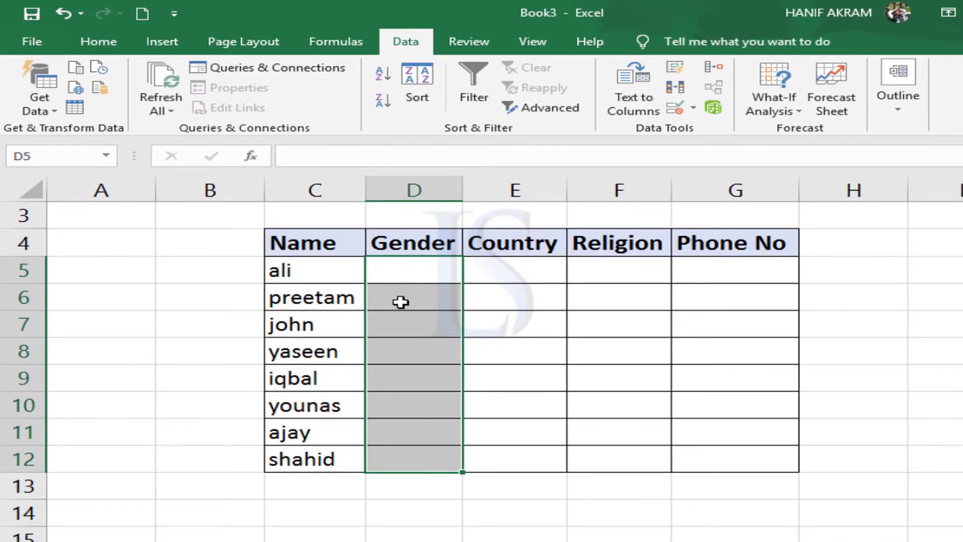
pyautogui.moveTo(403, 381); pyautogui.dragTo(407, 397)
pyautogui.moveTo(383, 269); pyautogui.dragTo(415, 461)
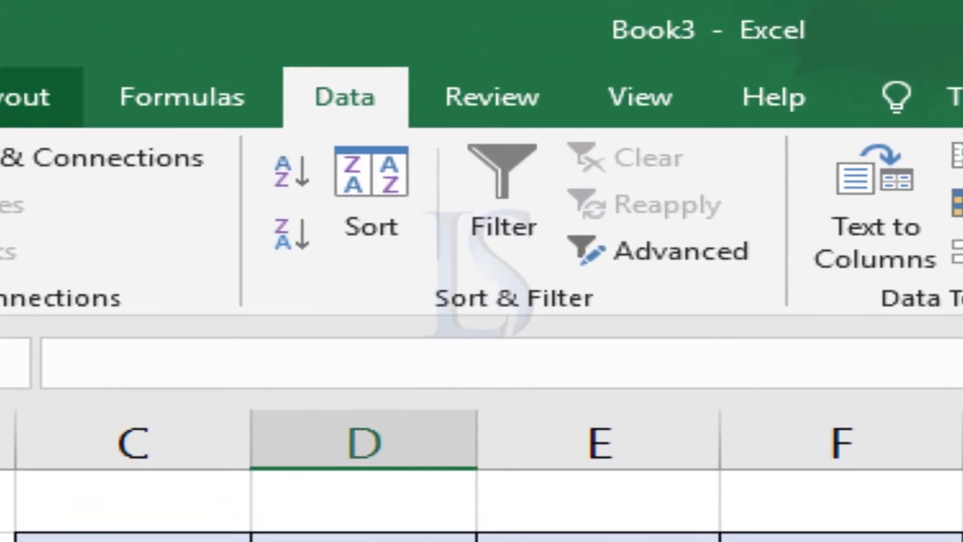
pyautogui.click(0, 97)
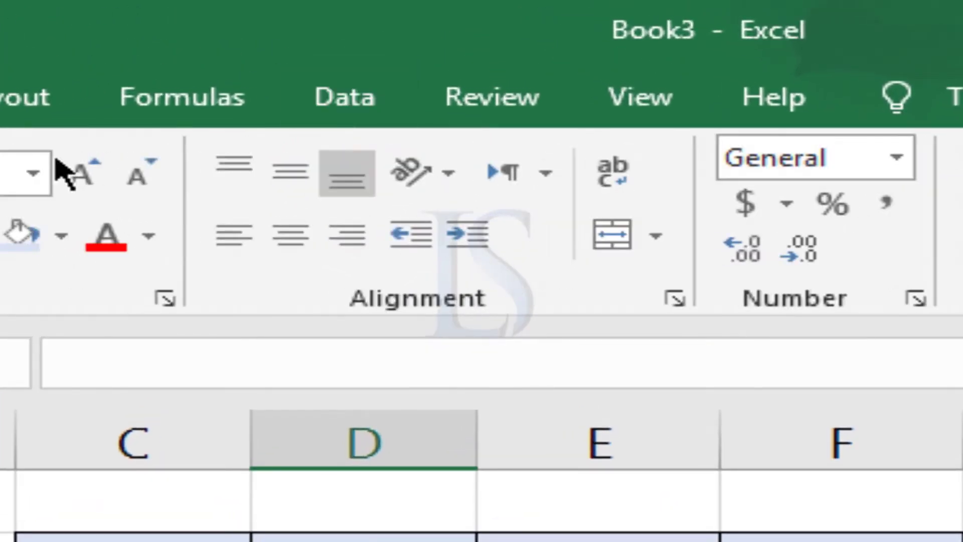
pyautogui.click(364, 102)
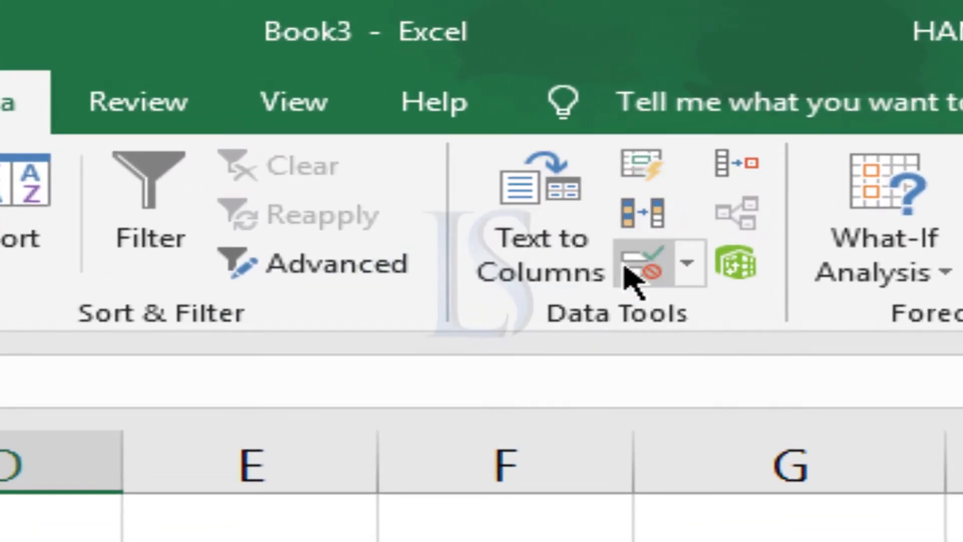
pyautogui.click(648, 273)
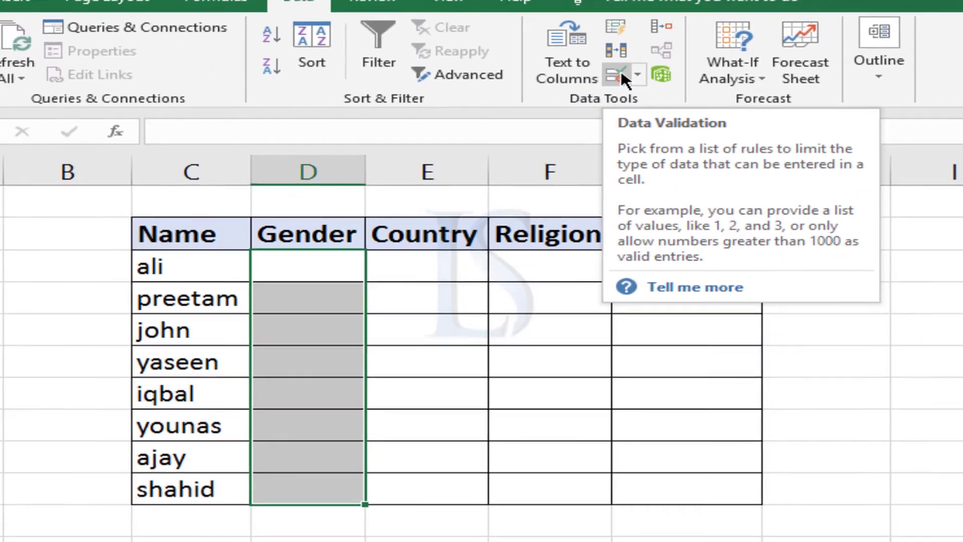
pyautogui.click(502, 254)
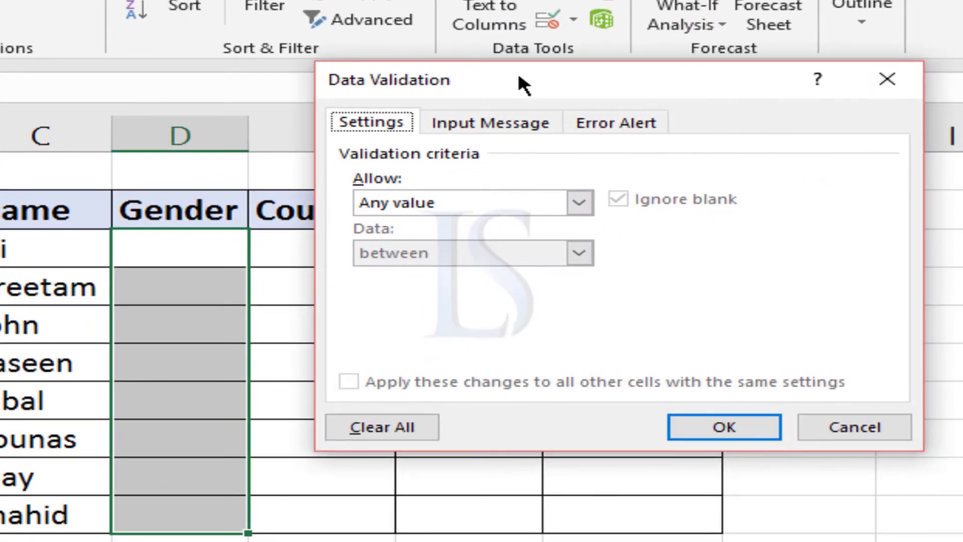
# Set the validation criteria for the selected Gender cells to allow a List.
pyautogui.moveTo(585, 117); pyautogui.dragTo(663, 168)
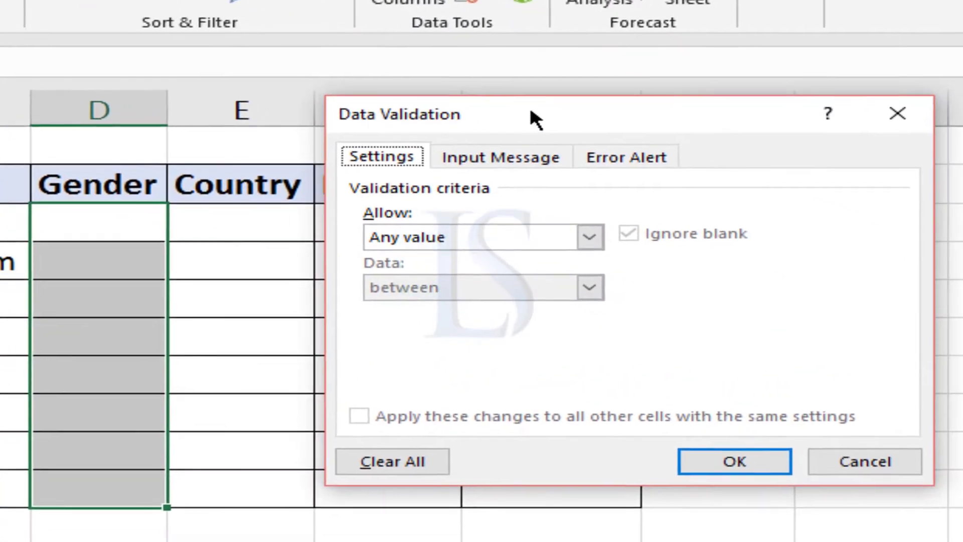
pyautogui.moveTo(530, 112); pyautogui.dragTo(548, 94)
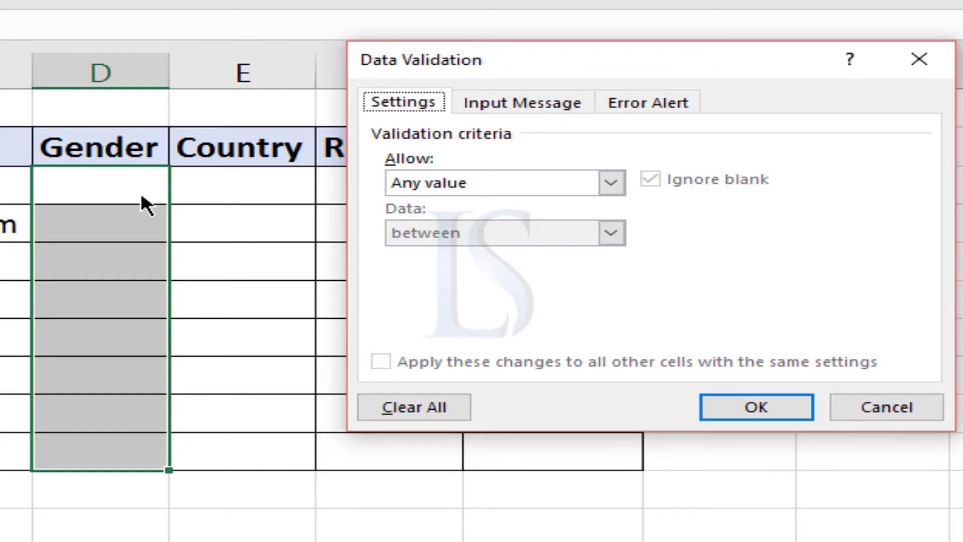
pyautogui.click(412, 187)
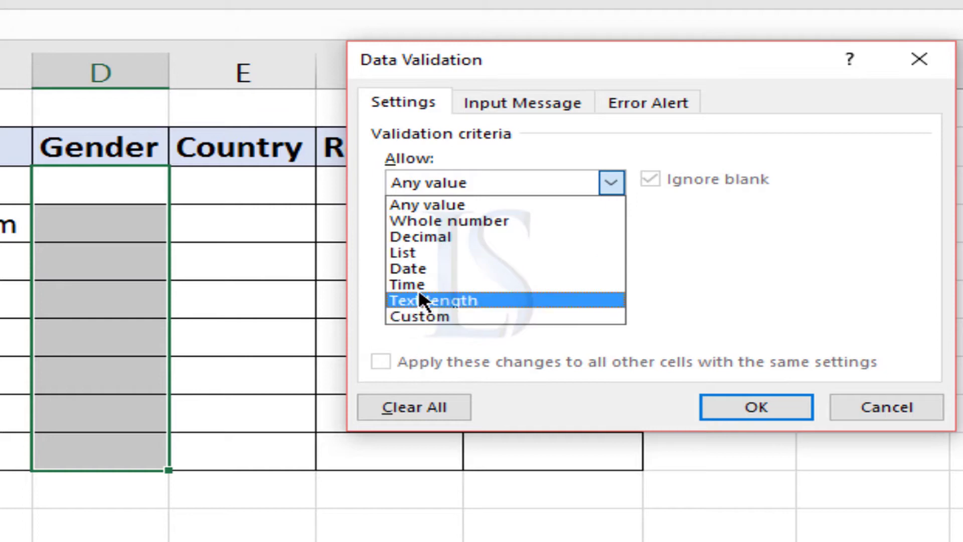
pyautogui.click(413, 253)
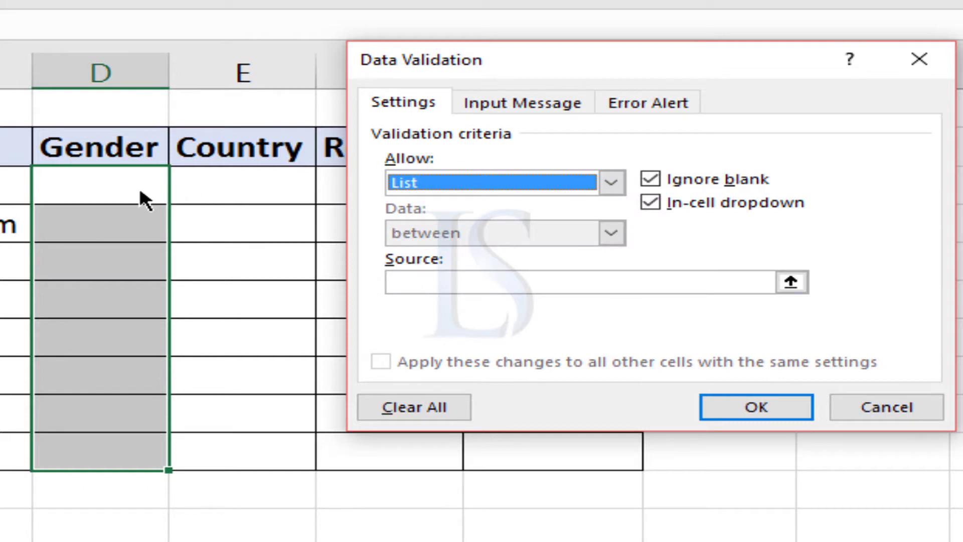
# Enter Male,Female as the list source and apply the validation to the Gender cells.
pyautogui.click(397, 281)
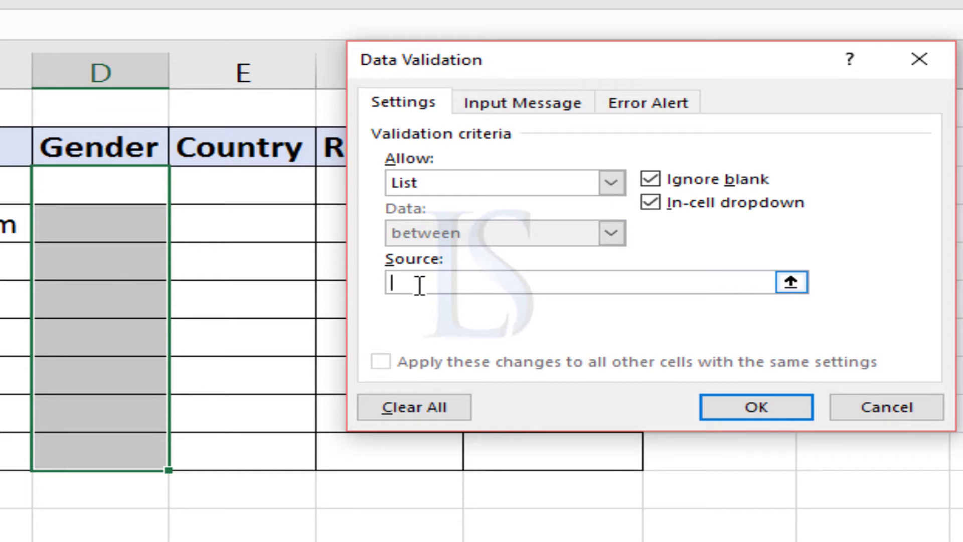
pyautogui.write('MALE')
pyautogui.press('BackSpace')
pyautogui.press('BackSpace')
pyautogui.press('BackSpace')
pyautogui.write('ale,Female')
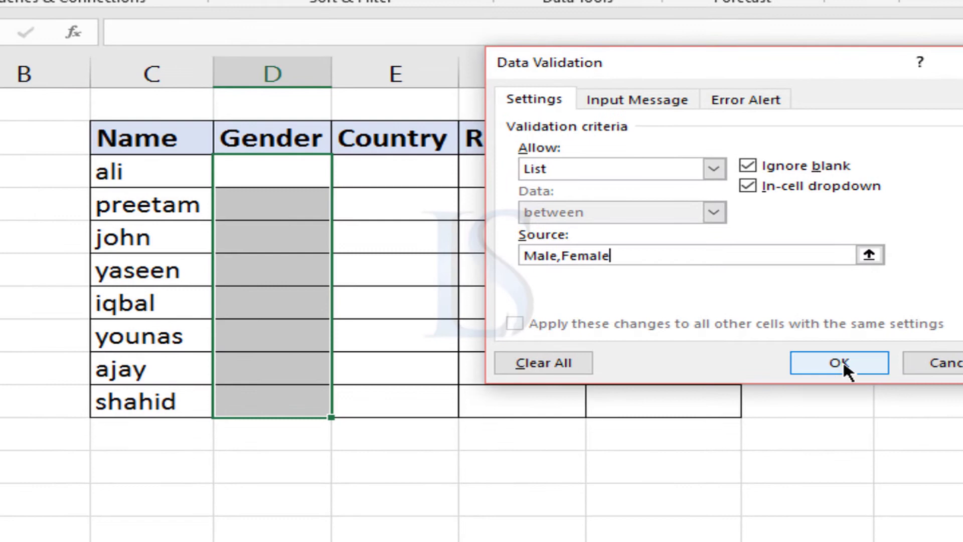
pyautogui.click(767, 401)
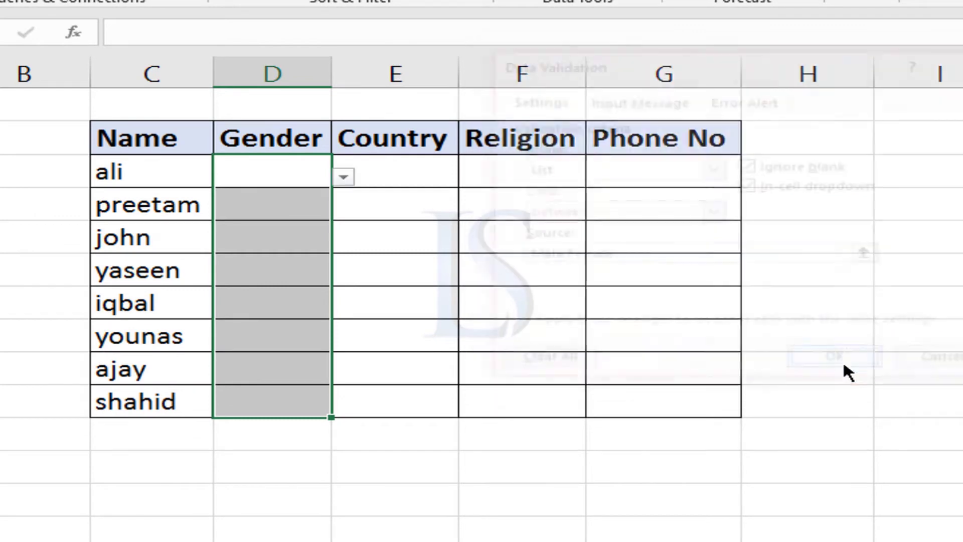
# Choose Male in D5 and Female in D6 from the Gender dropdown lists.
pyautogui.click(269, 224)
pyautogui.click(290, 172)
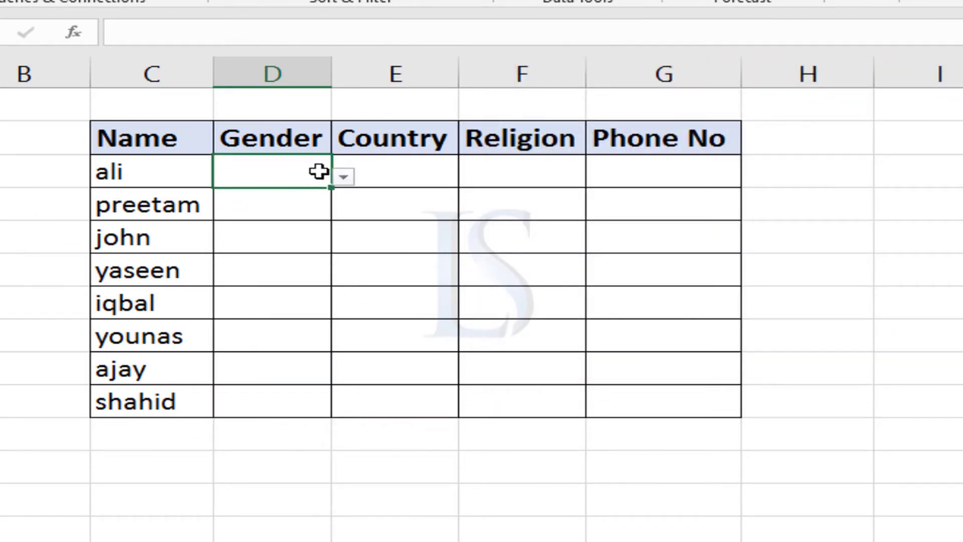
pyautogui.click(343, 179)
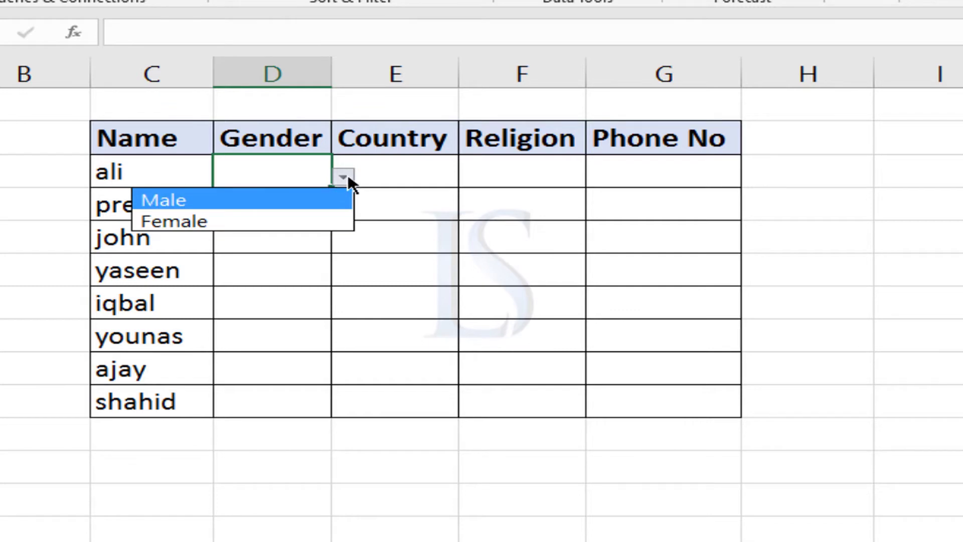
pyautogui.click(187, 200)
pyautogui.click(306, 205)
pyautogui.click(343, 210)
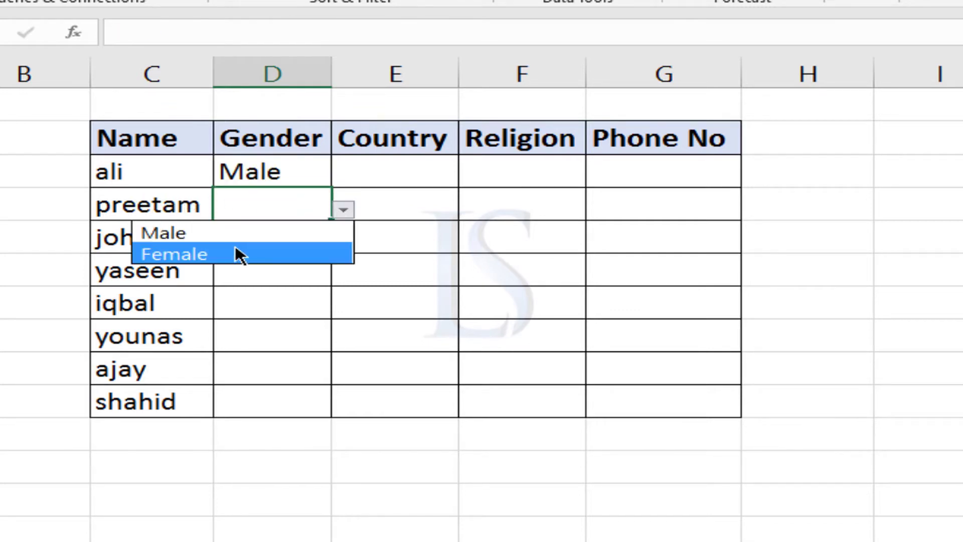
pyautogui.click(237, 254)
# Change the gender in cell D6 to Male using its dropdown list.
pyautogui.click(346, 208)
pyautogui.click(261, 203)
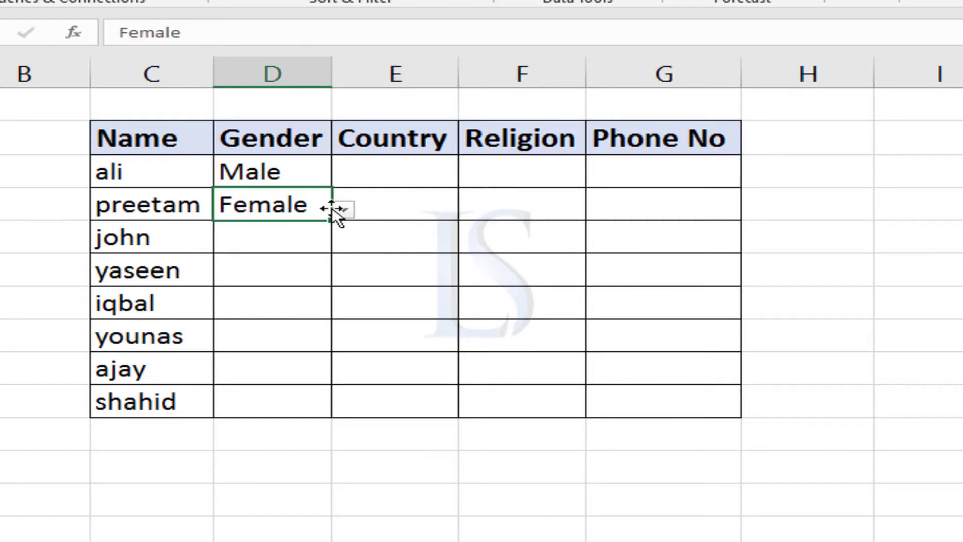
pyautogui.click(344, 210)
pyautogui.click(253, 227)
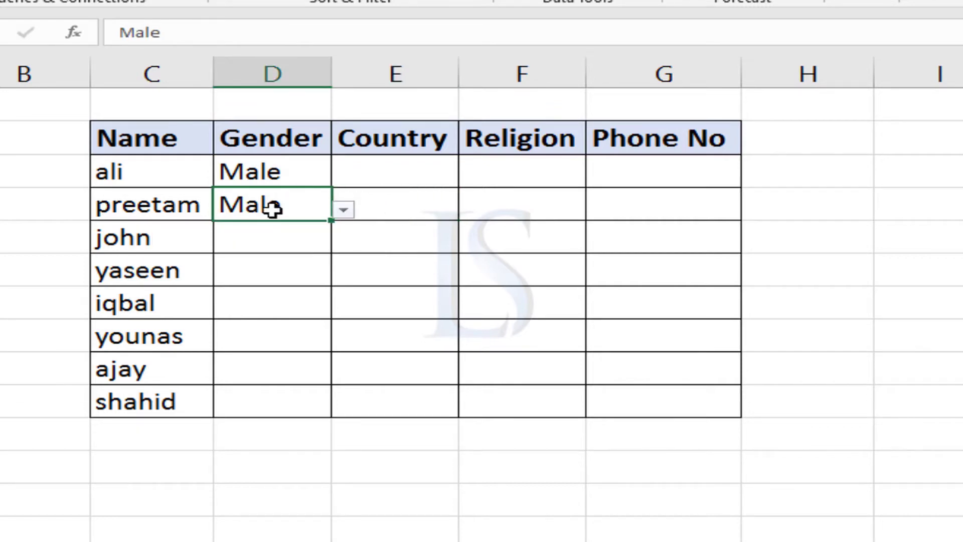
# Try to enter the unlisted value Mal in cell D5 to test the validation, and cancel the entry.
pyautogui.click(293, 171)
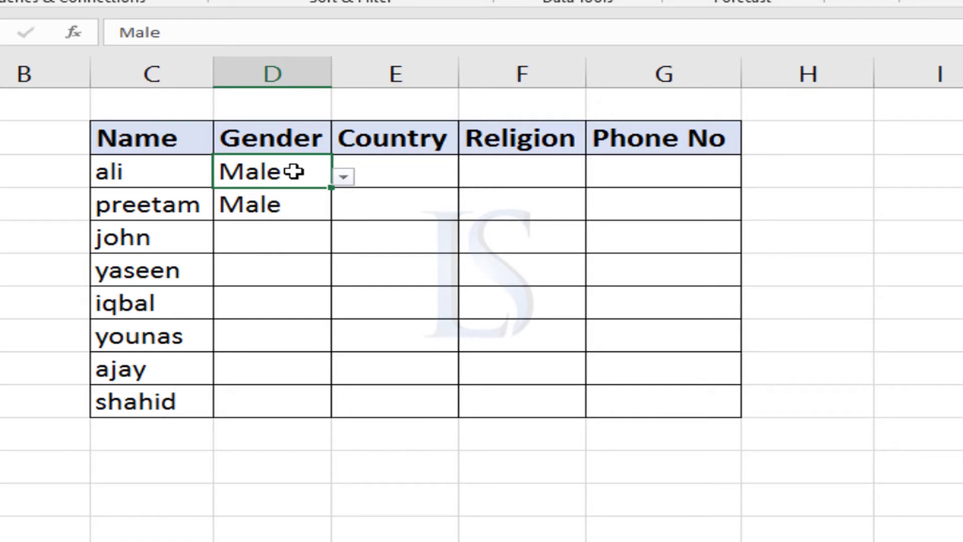
pyautogui.doubleClick(293, 171)
pyautogui.press('BackSpace')
pyautogui.press('Return')
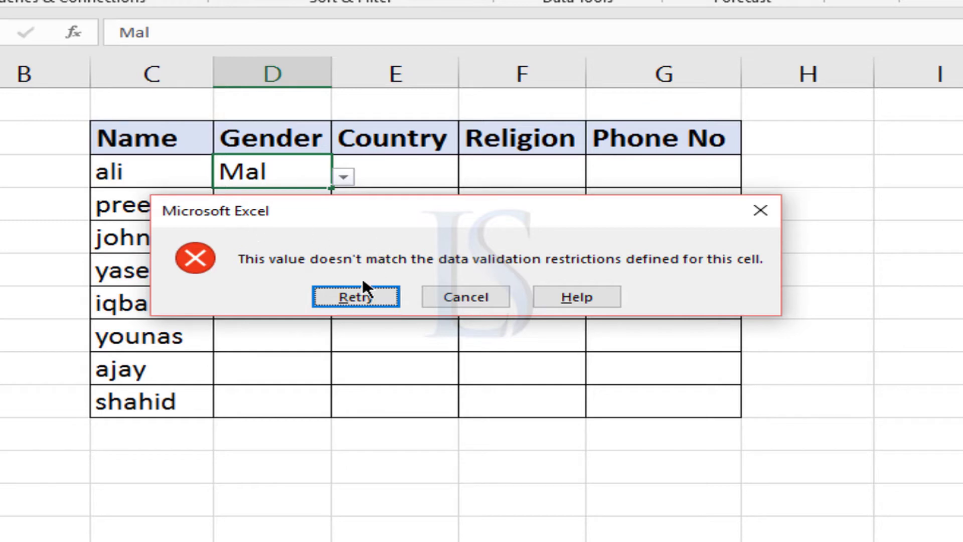
pyautogui.click(451, 298)
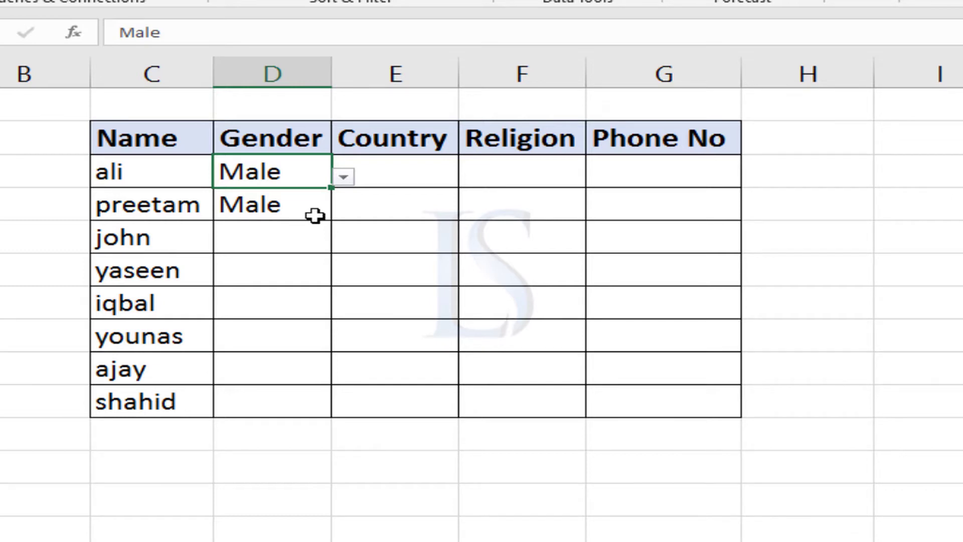
# Choose Male for john in cell D7 from the Gender dropdown list.
pyautogui.click(304, 208)
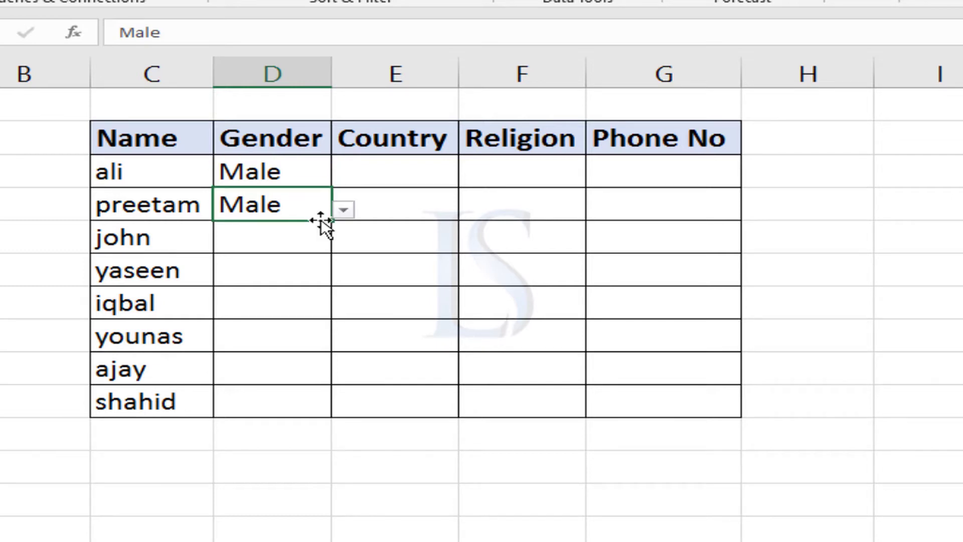
pyautogui.click(298, 181)
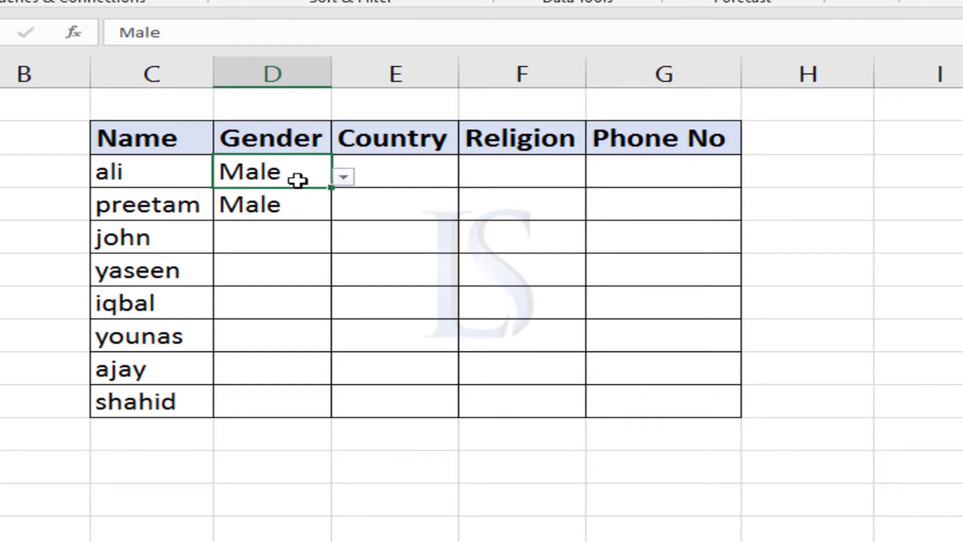
pyautogui.click(302, 239)
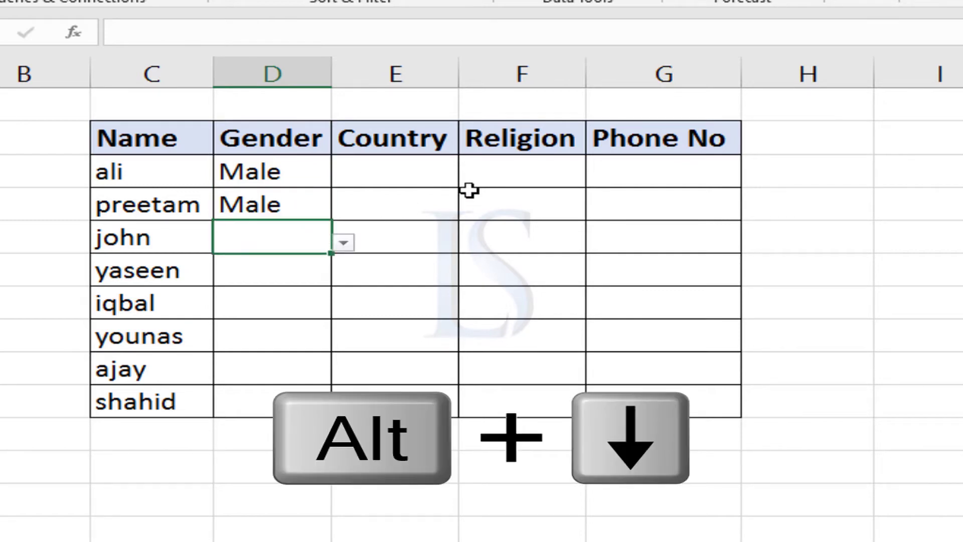
pyautogui.hotkey('alt', 'Down')
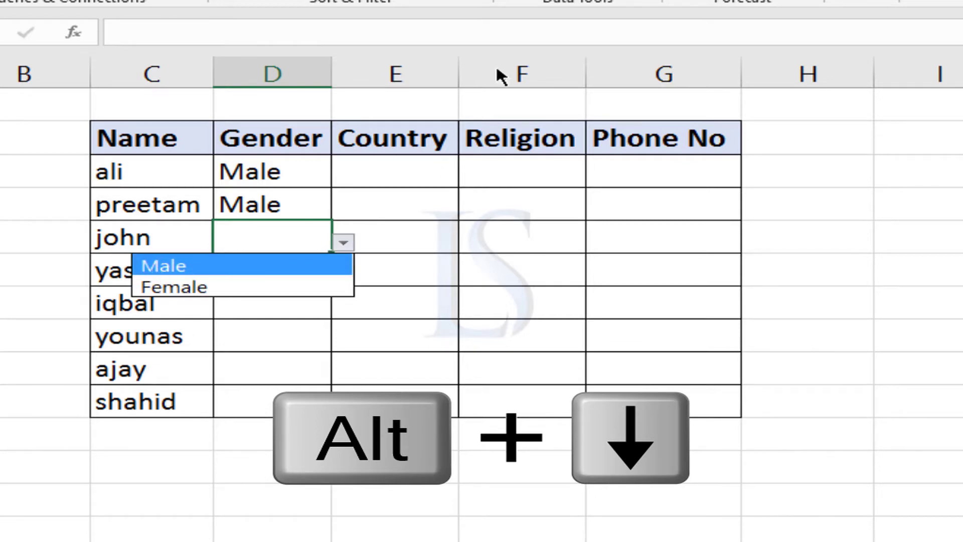
pyautogui.press('Down')
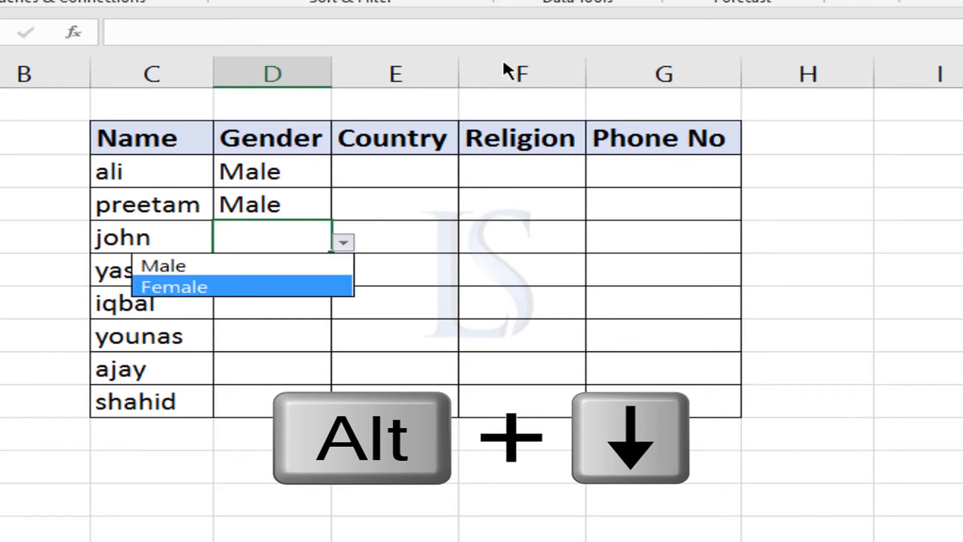
pyautogui.press('Up')
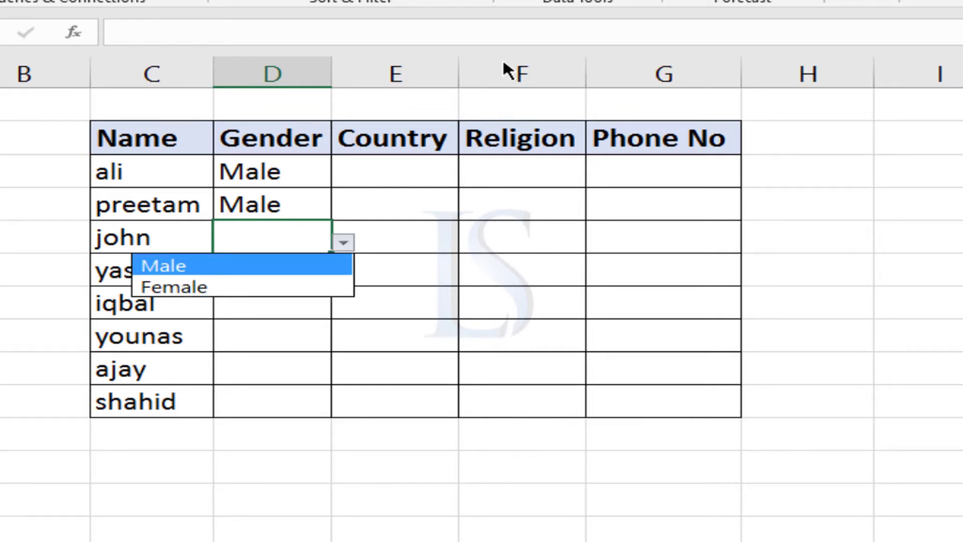
pyautogui.press('Down')
pyautogui.press('Up')
pyautogui.press('Return')
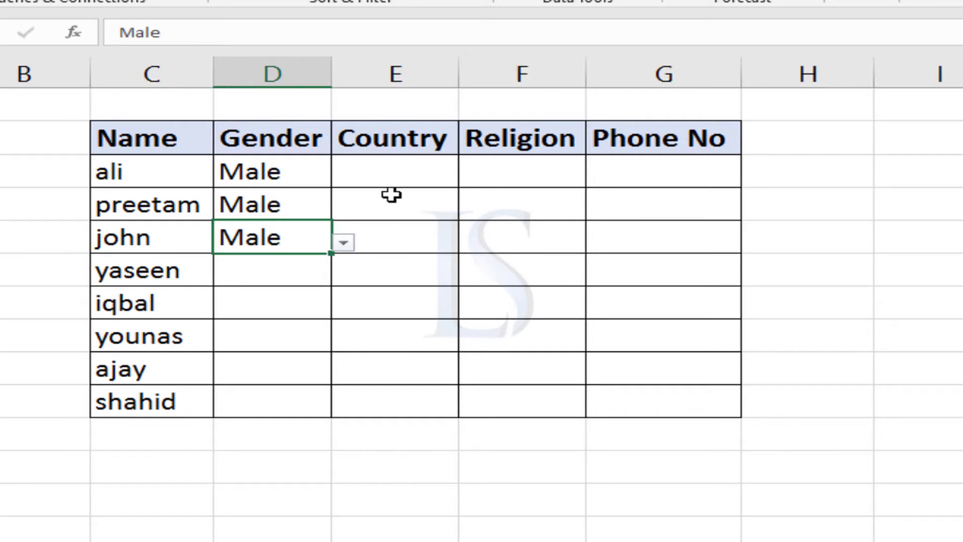
# Start data validation for the Country cells from ali to shahid and allow only List values.
pyautogui.click(391, 176)
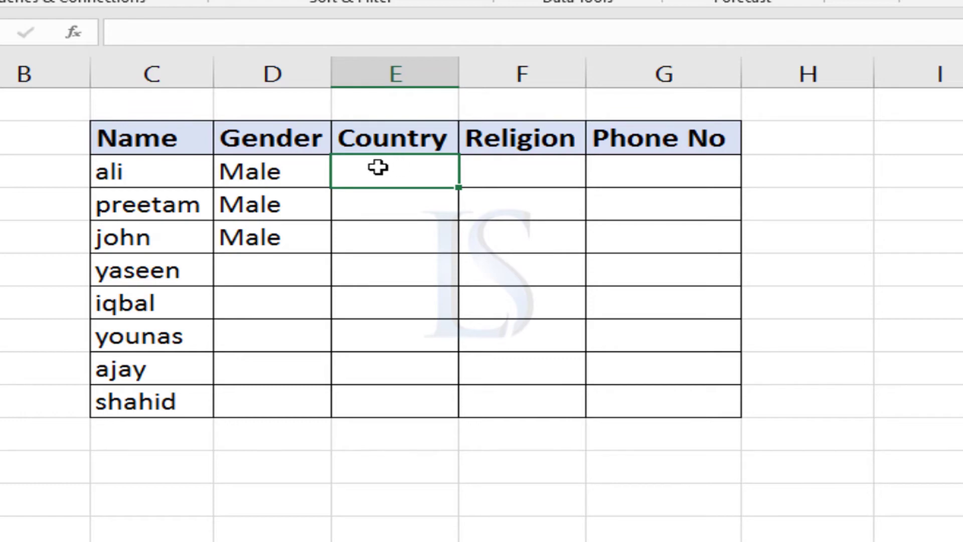
pyautogui.moveTo(376, 182); pyautogui.dragTo(367, 396)
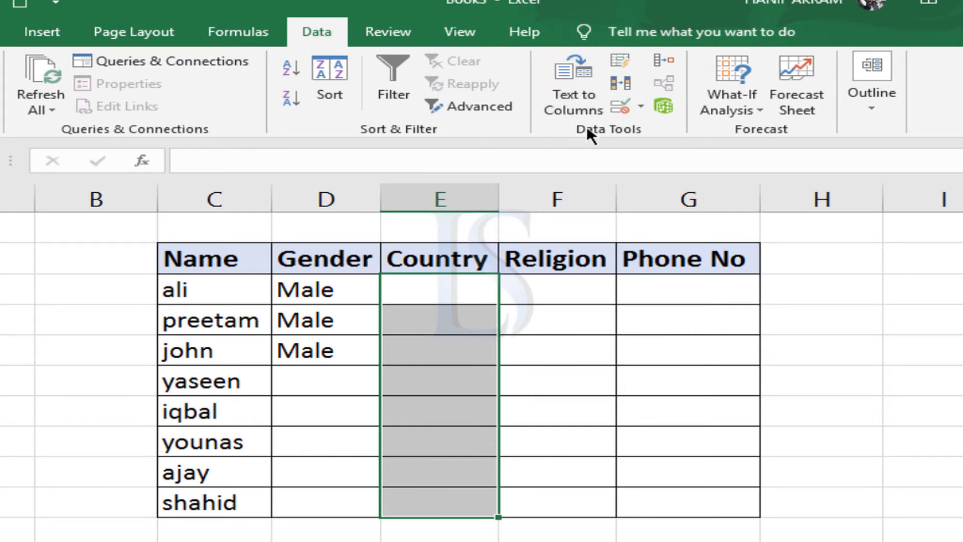
pyautogui.click(622, 104)
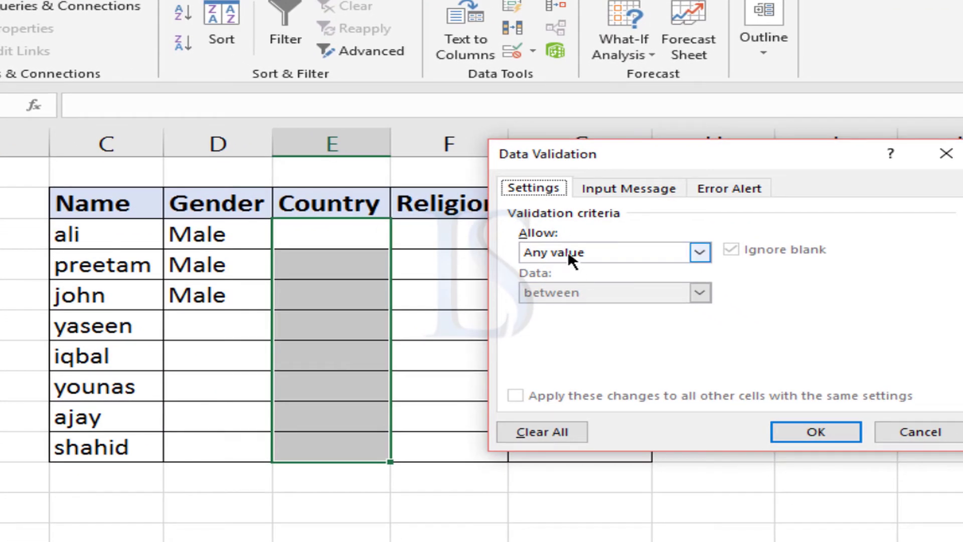
pyautogui.click(569, 252)
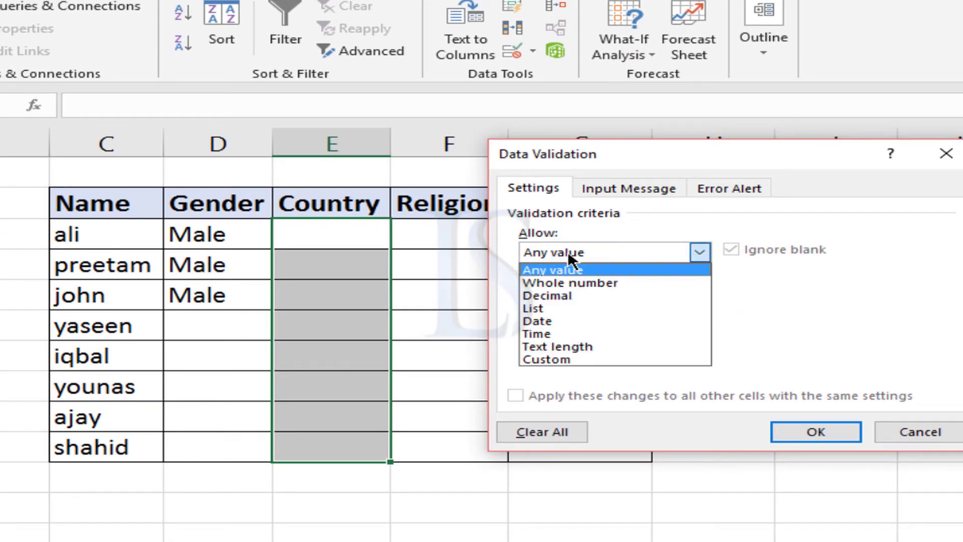
pyautogui.click(548, 308)
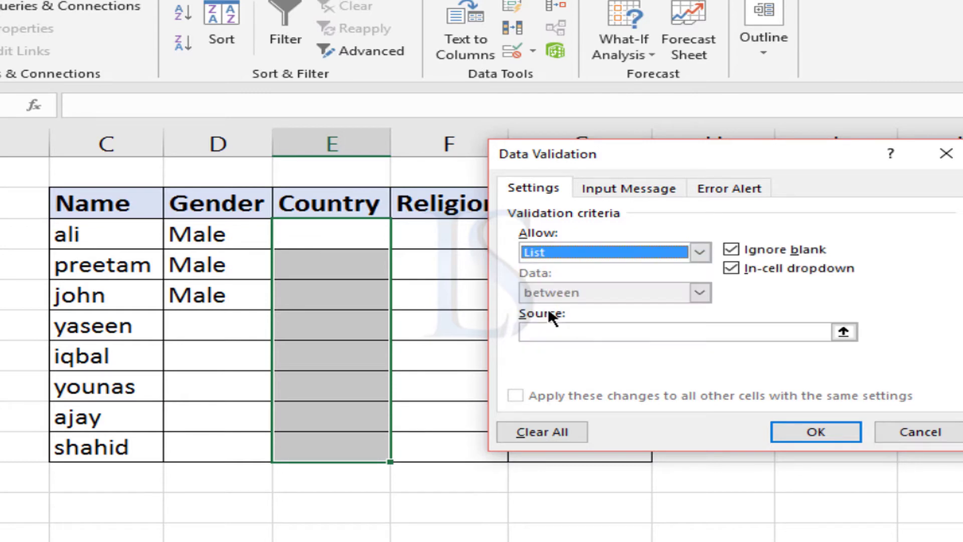
# Set the list source to the country names in =$G$22:$G$26 and apply the validation to the Country cells.
pyautogui.click(552, 330)
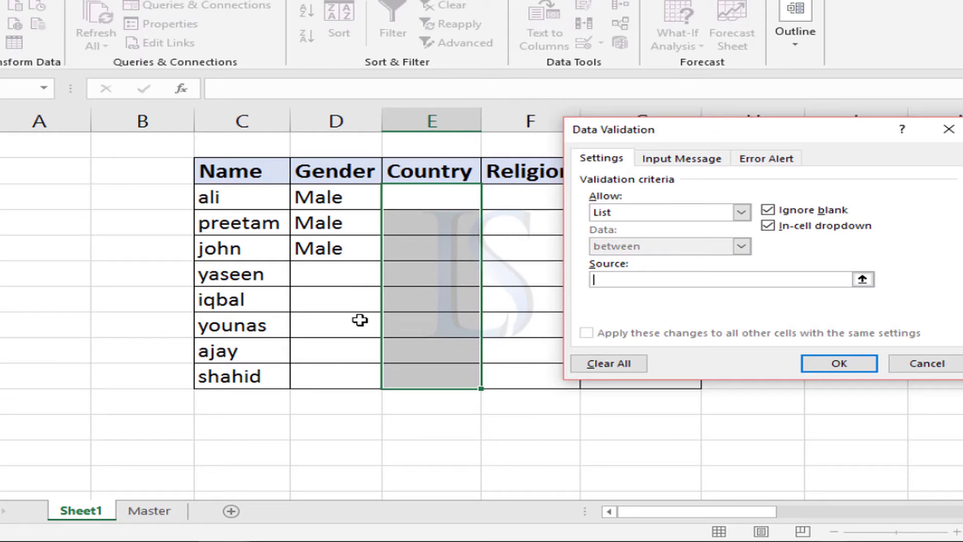
pyautogui.click(608, 280)
pyautogui.click(862, 279)
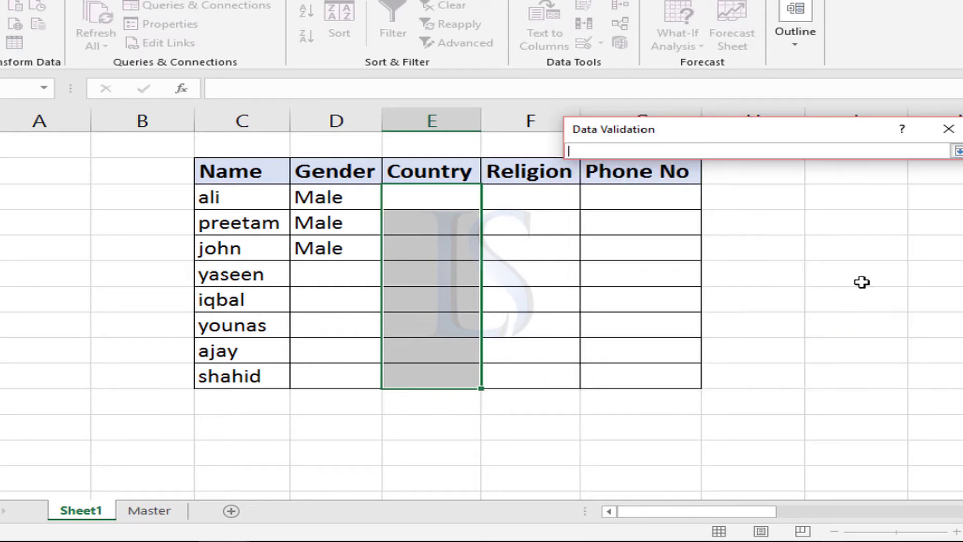
pyautogui.scroll(-5, 447, 325)
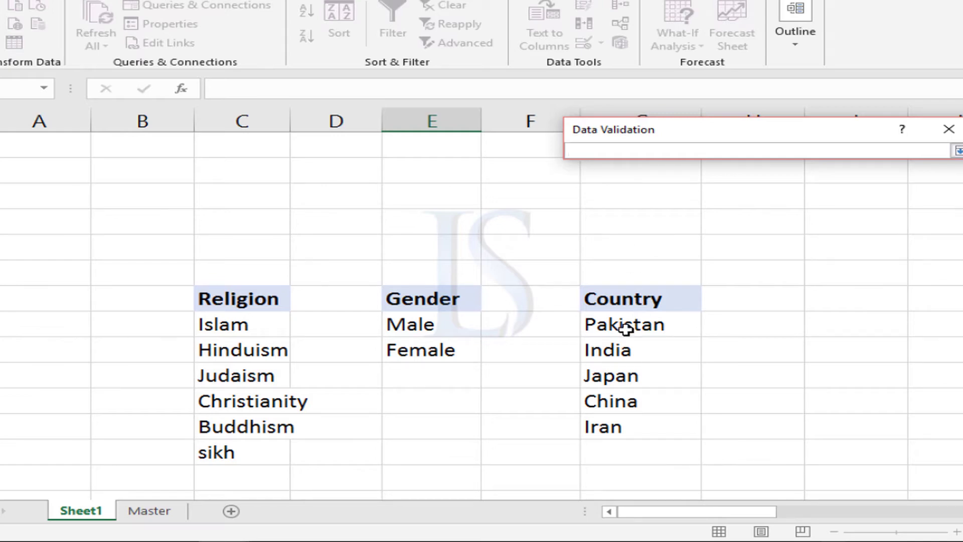
pyautogui.click(595, 324)
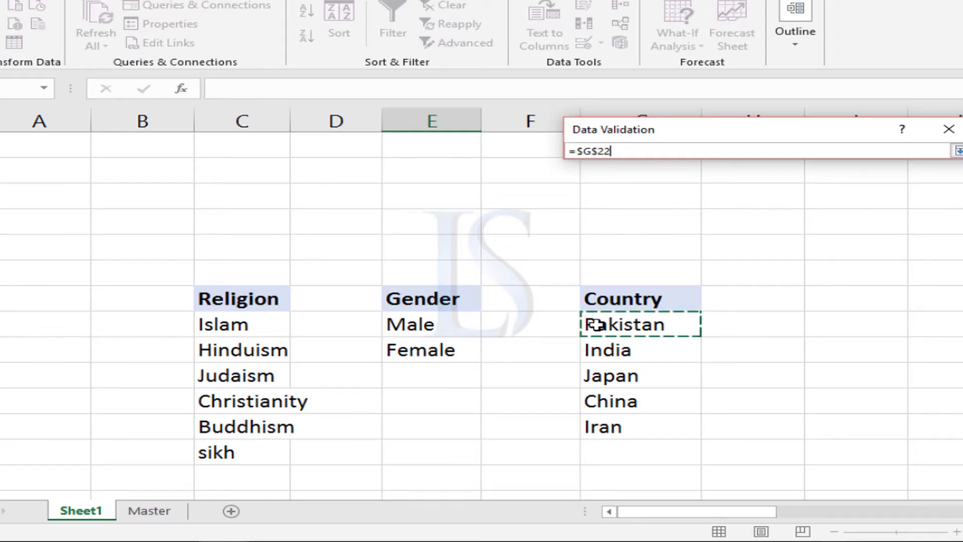
pyautogui.moveTo(604, 340); pyautogui.dragTo(614, 417)
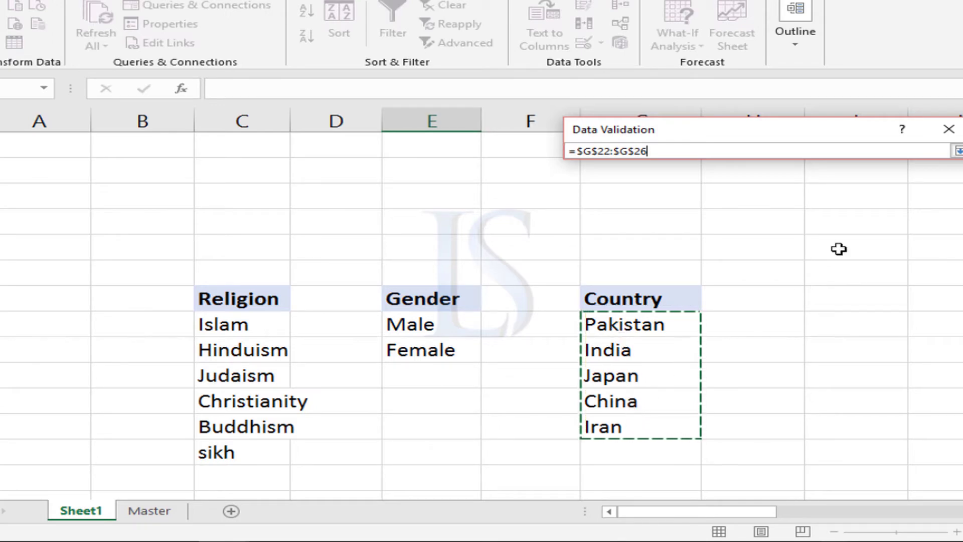
pyautogui.click(956, 150)
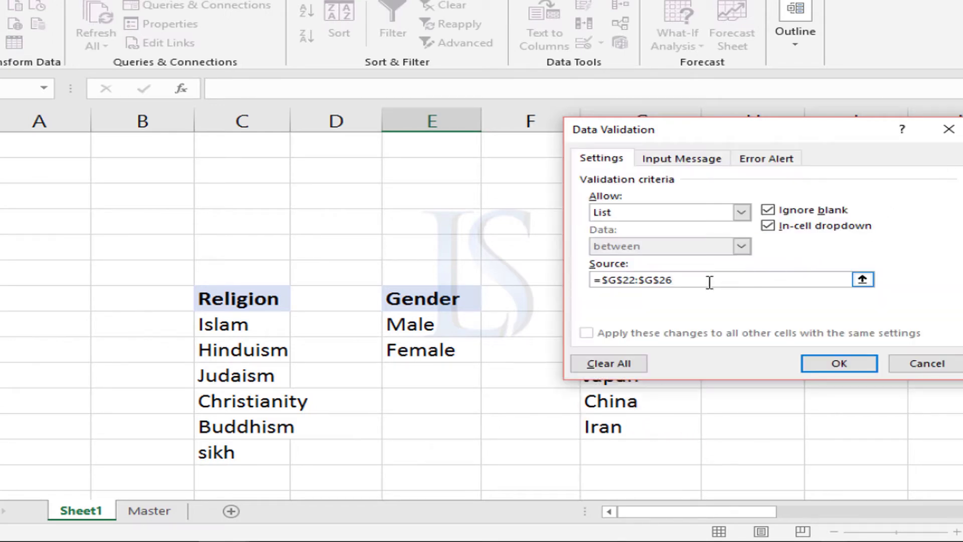
pyautogui.click(828, 362)
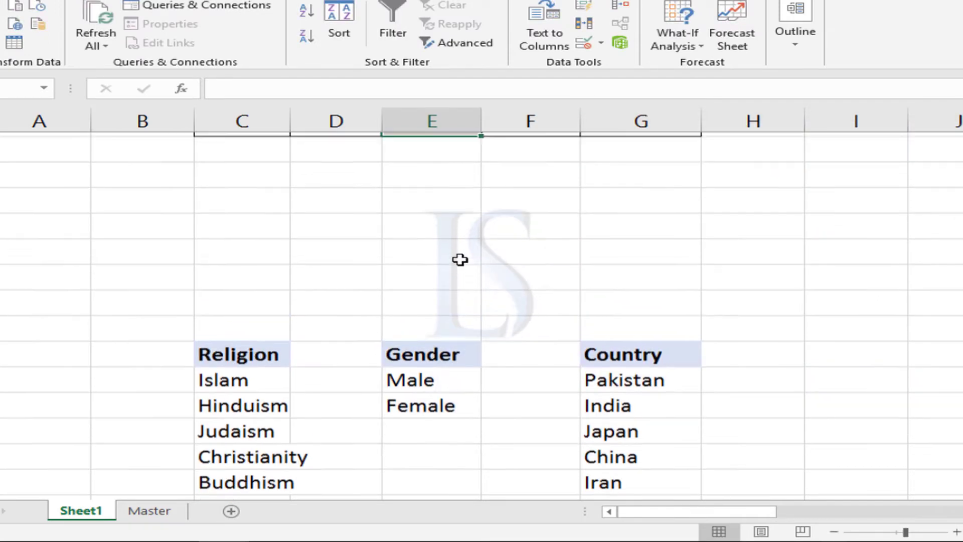
# Check the options in the Country dropdown lists for ali and preetam without choosing one.
pyautogui.scroll(5, 460, 259)
pyautogui.click(490, 200)
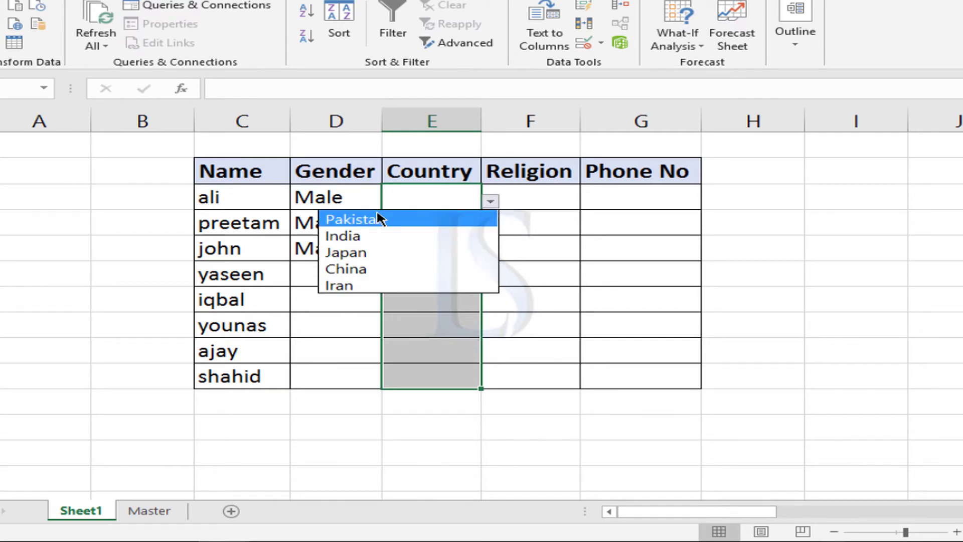
pyautogui.click(434, 320)
pyautogui.click(462, 205)
pyautogui.click(464, 224)
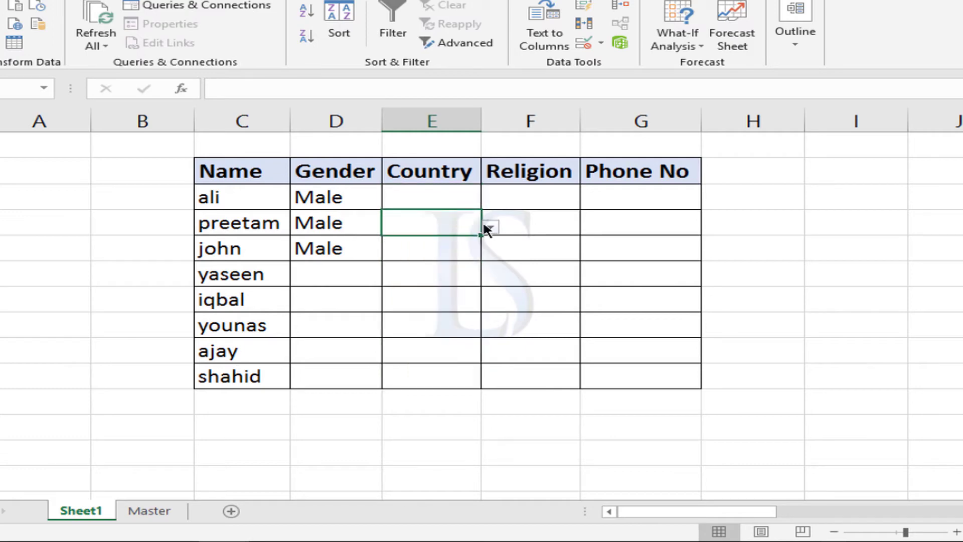
pyautogui.click(490, 227)
pyautogui.click(426, 329)
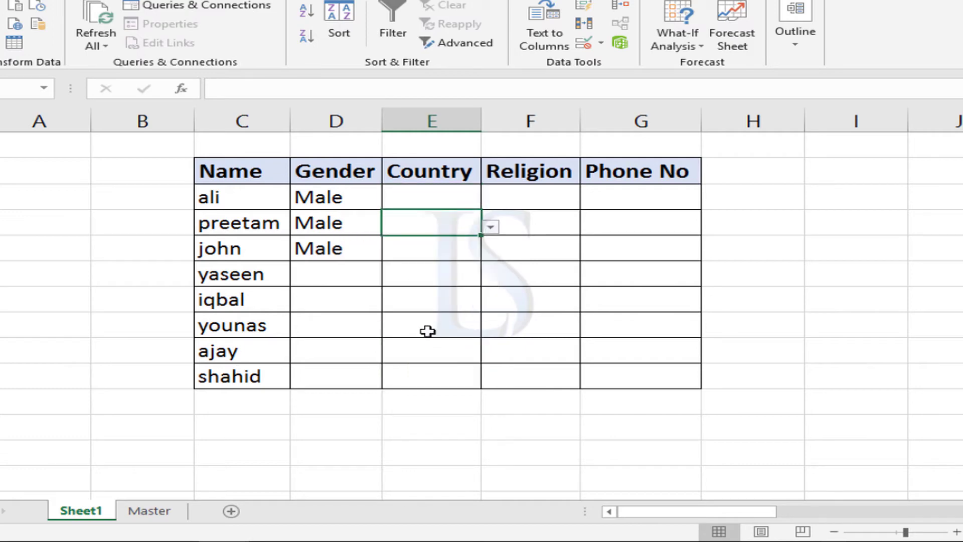
# Choose India as john's country in cell E7 from the dropdown list.
pyautogui.click(460, 243)
pyautogui.click(490, 252)
pyautogui.click(407, 286)
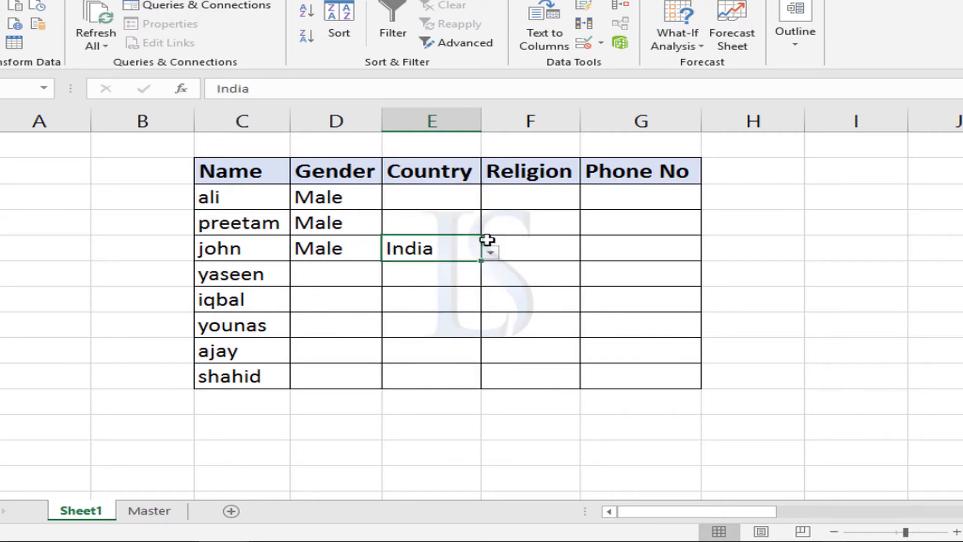
# Start data validation for the Religion cells from ali to shahid and allow only List values.
pyautogui.moveTo(540, 197); pyautogui.dragTo(546, 375)
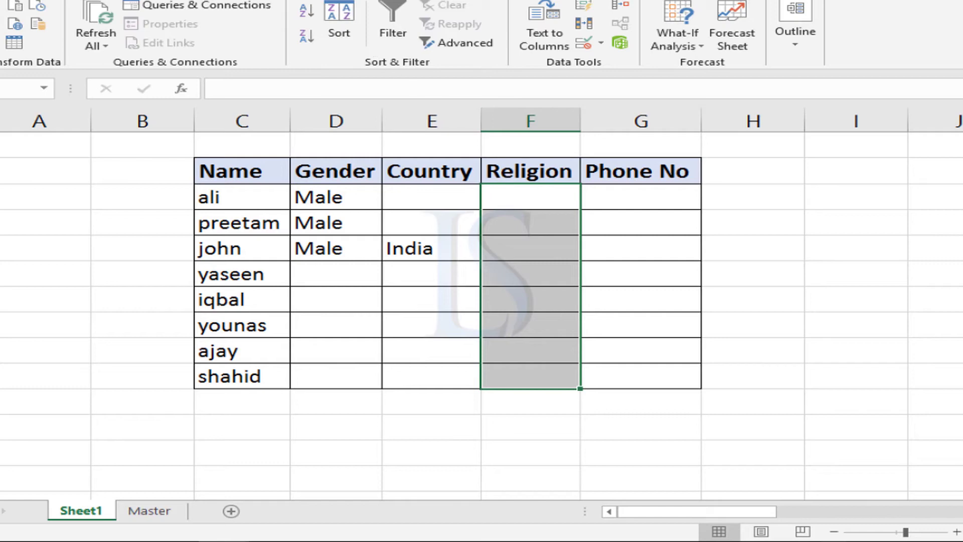
pyautogui.click(582, 42)
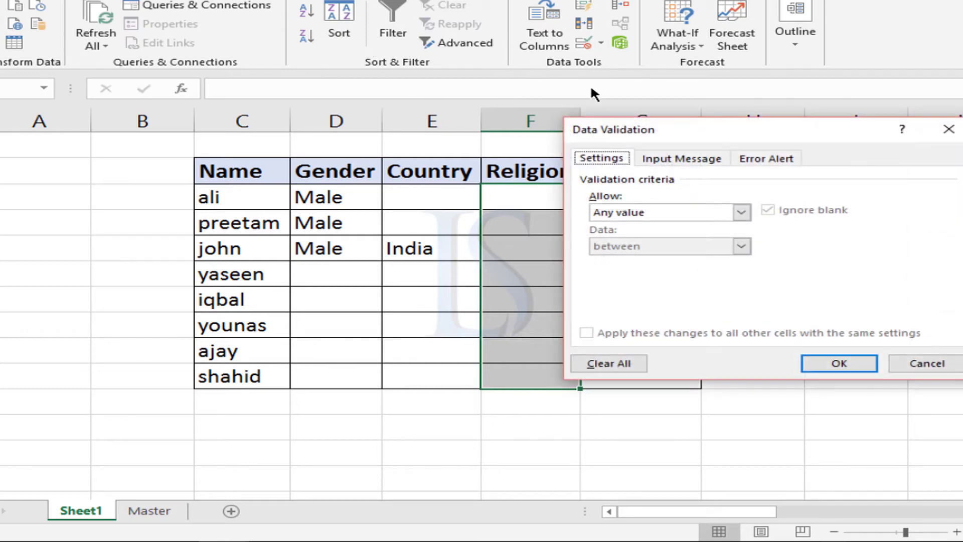
pyautogui.click(620, 219)
pyautogui.click(613, 260)
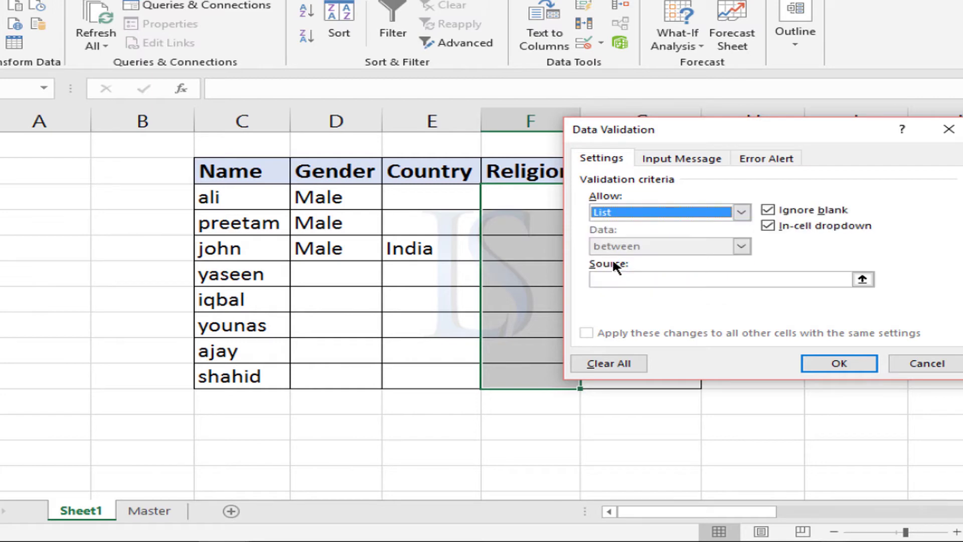
# Set the list source to the religion names in =$C$22:$C$27 and apply the validation to the Religion cells.
pyautogui.click(607, 281)
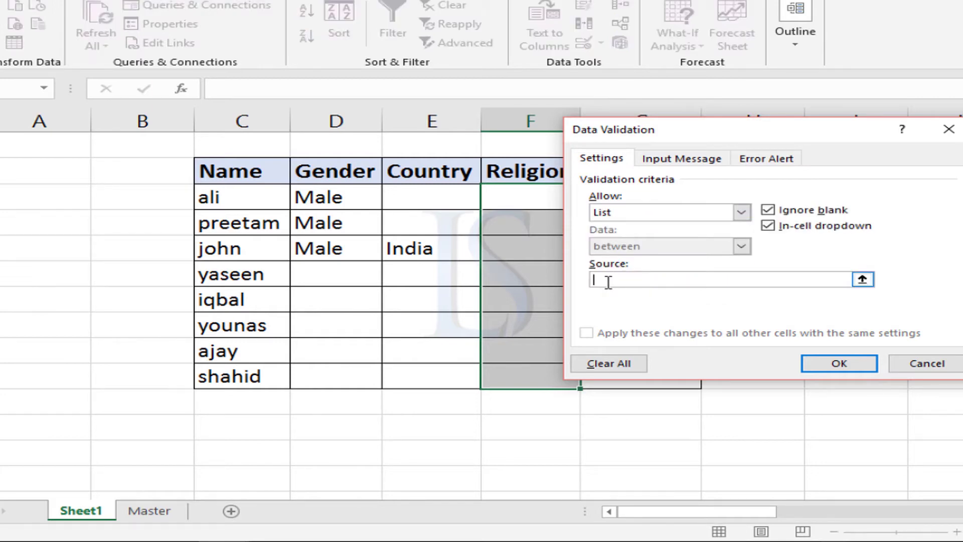
pyautogui.click(862, 280)
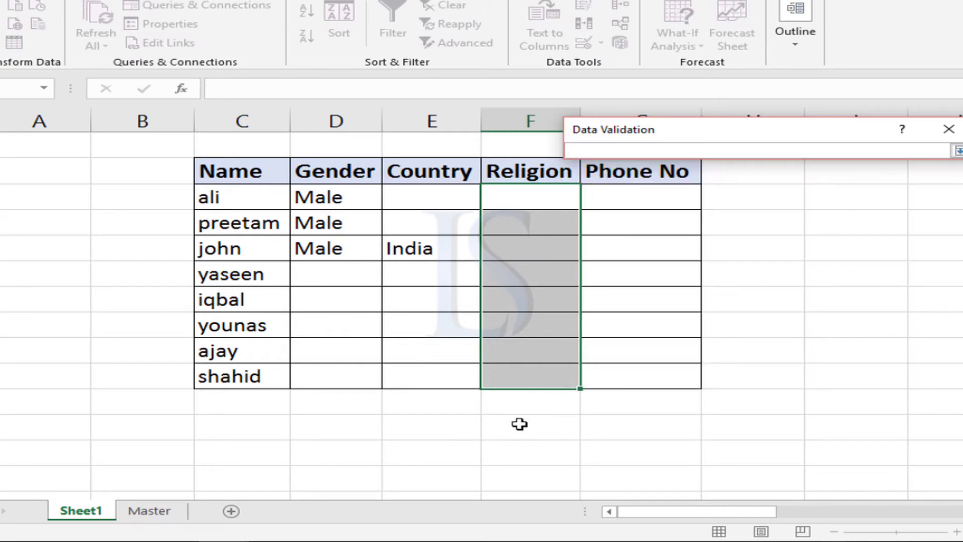
pyautogui.scroll(-4, 421, 386)
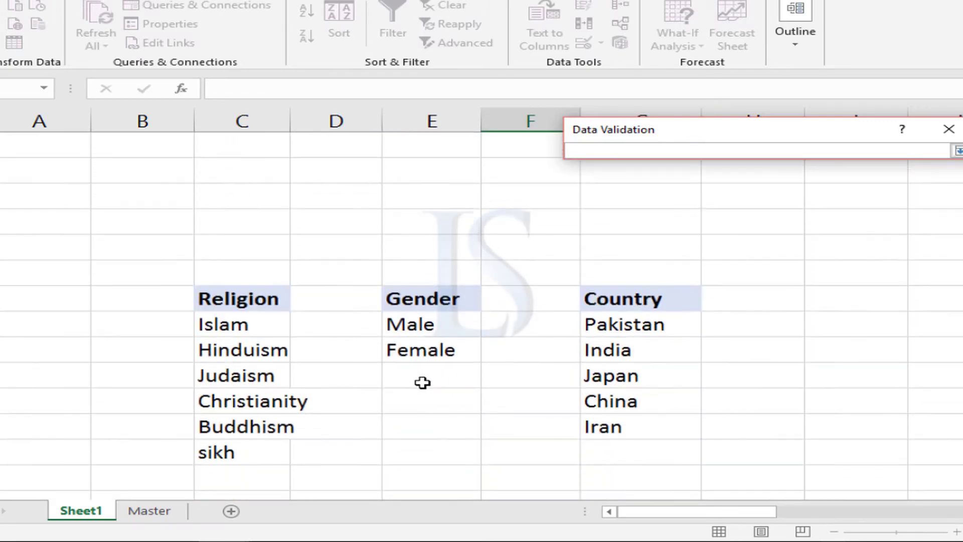
pyautogui.moveTo(223, 323); pyautogui.dragTo(268, 450)
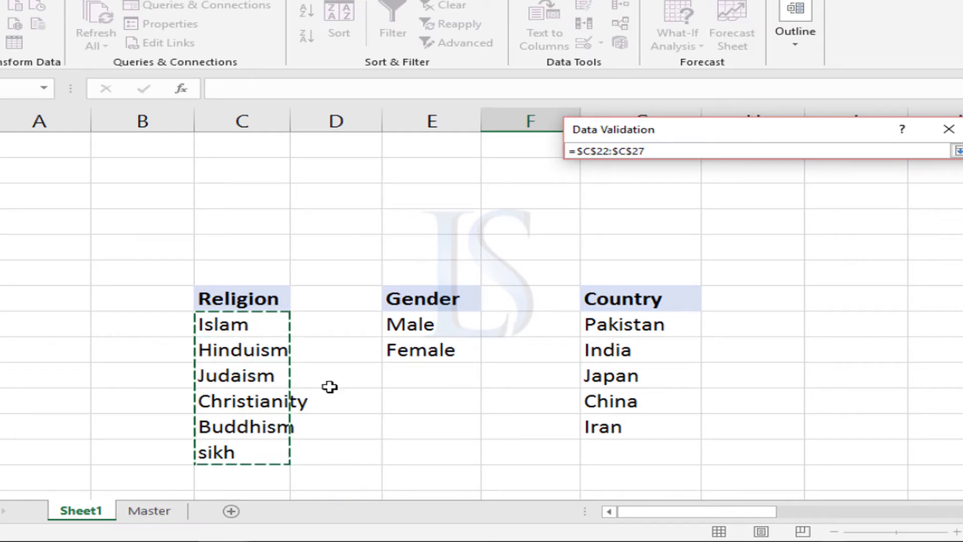
pyautogui.click(956, 151)
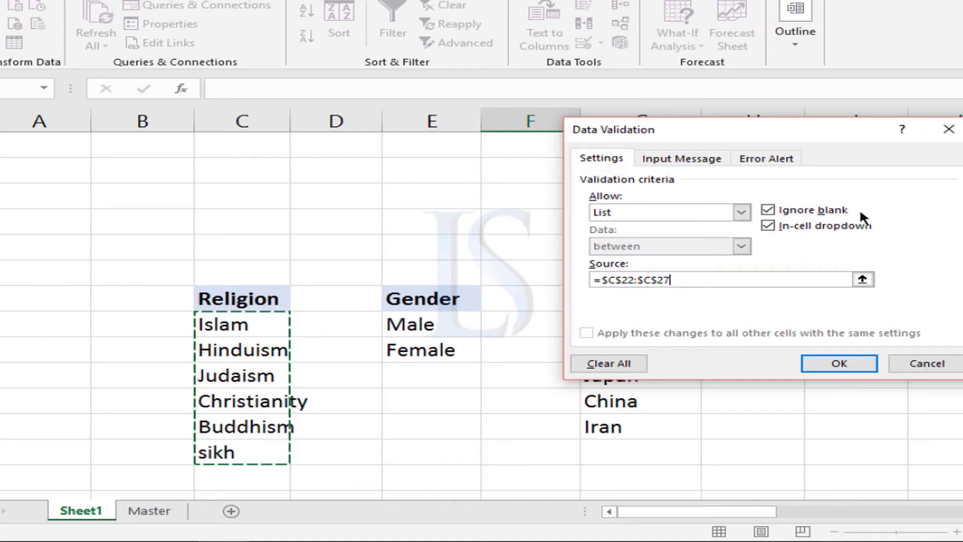
pyautogui.click(839, 362)
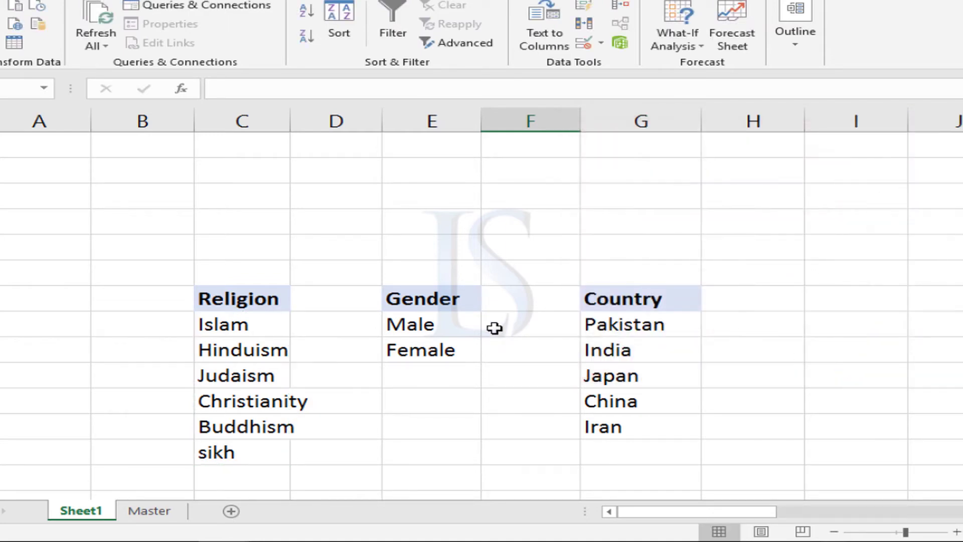
# Check the options in the Religion dropdown lists for ali and preetam without choosing one.
pyautogui.scroll(5, 495, 326)
pyautogui.click(589, 252)
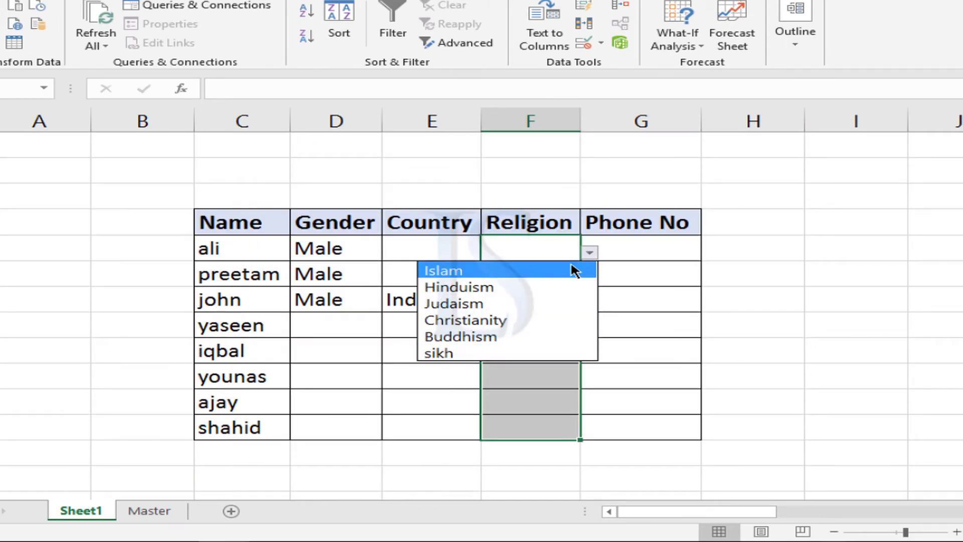
pyautogui.click(520, 242)
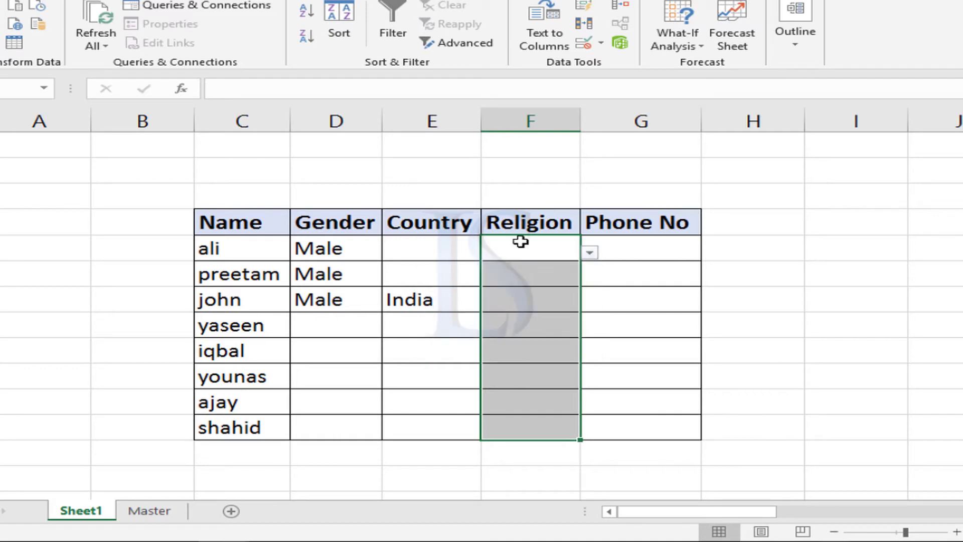
pyautogui.click(557, 274)
pyautogui.click(589, 277)
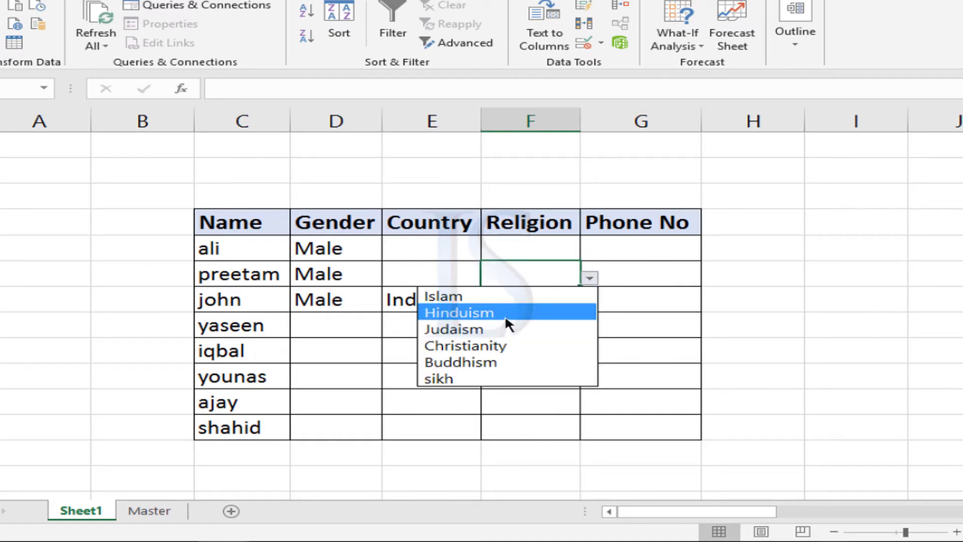
pyautogui.click(516, 272)
pyautogui.click(509, 307)
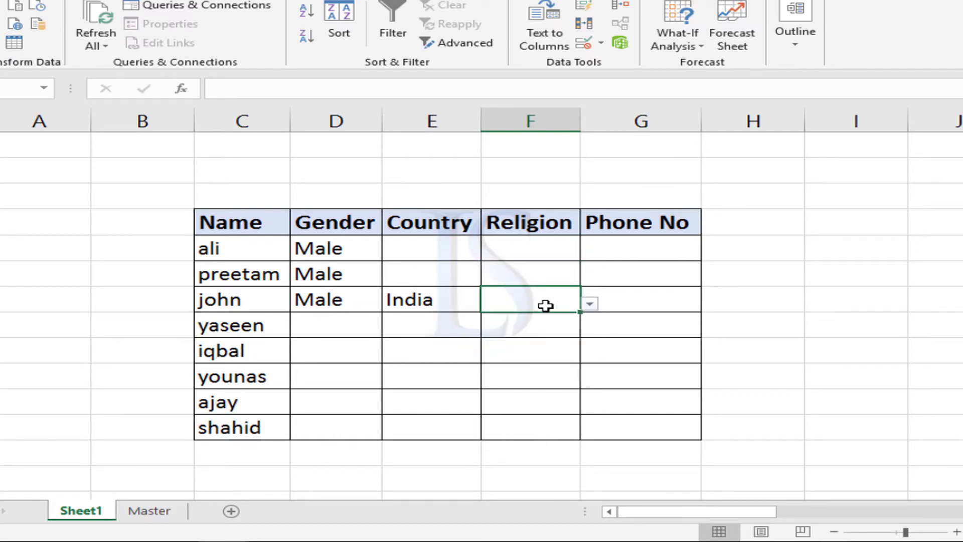
# Compare the Religion, Gender and Country source lists below the table on Sheet1 with those on the Master sheet.
pyautogui.scroll(-5, 540, 303)
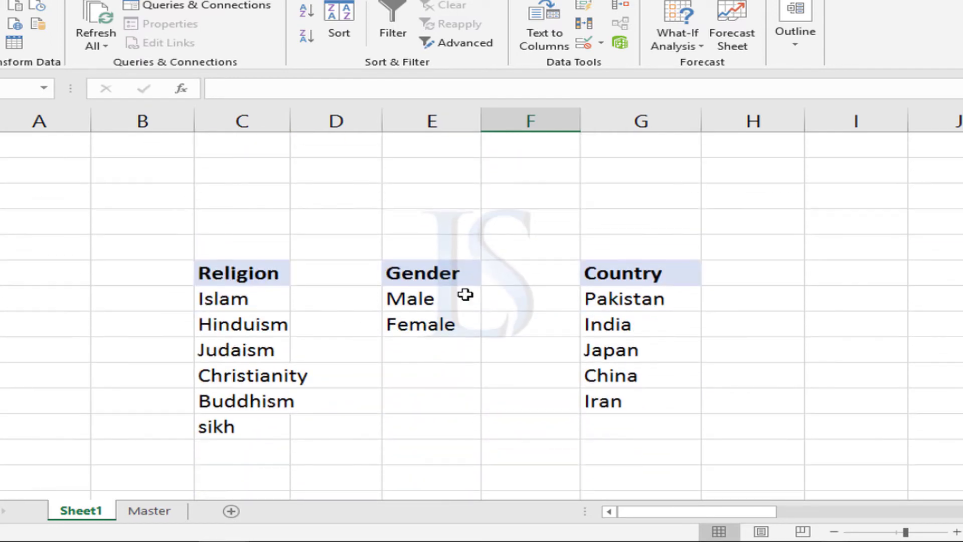
pyautogui.scroll(2, 466, 296)
pyautogui.scroll(2, 466, 296)
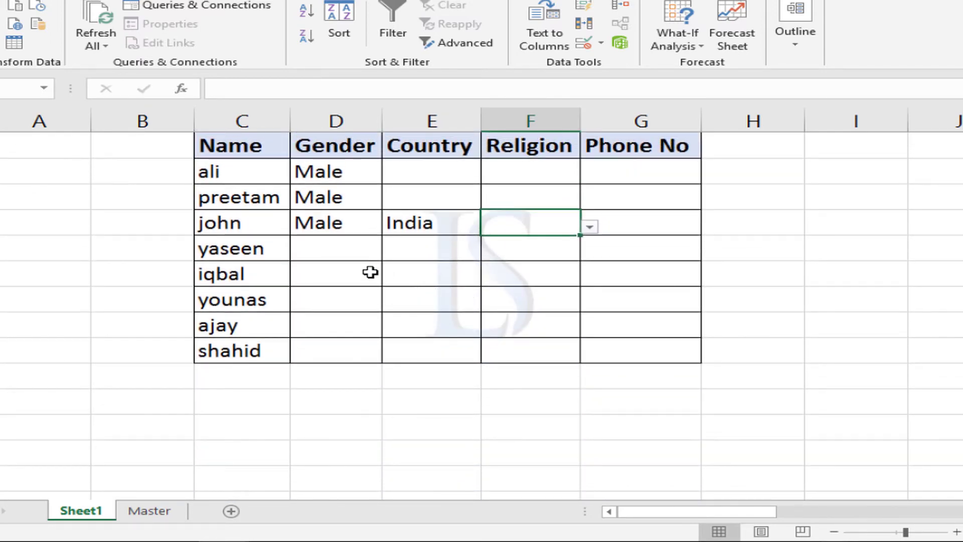
pyautogui.scroll(-2, 477, 366)
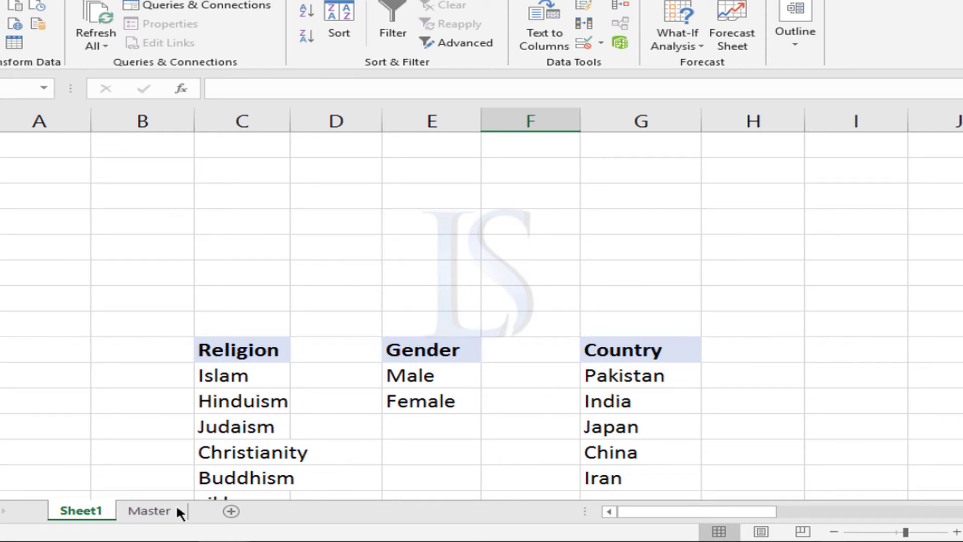
pyautogui.click(163, 503)
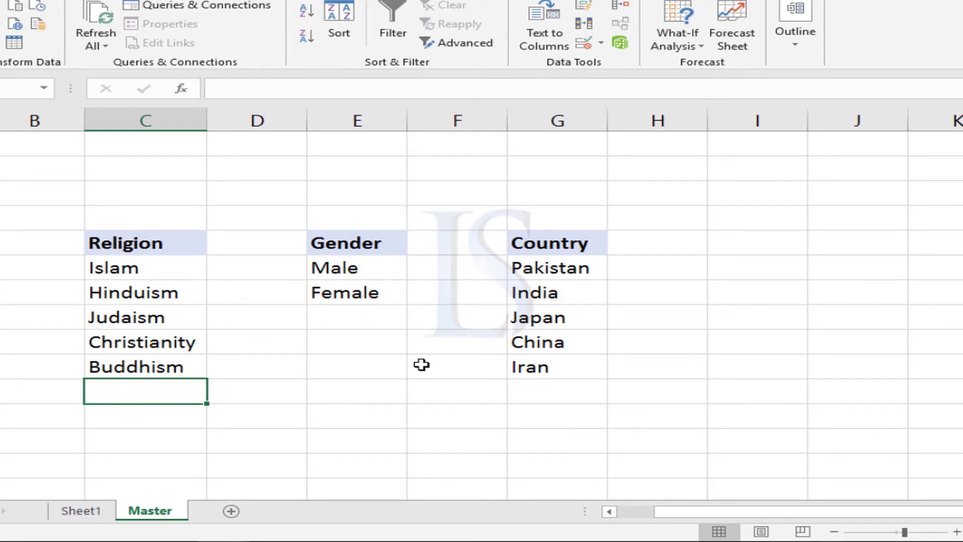
pyautogui.click(100, 508)
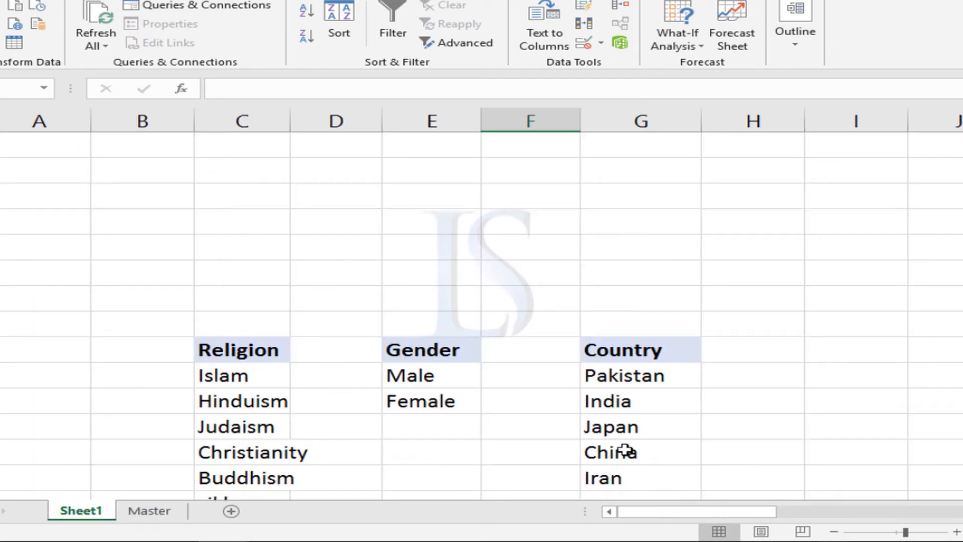
pyautogui.click(168, 511)
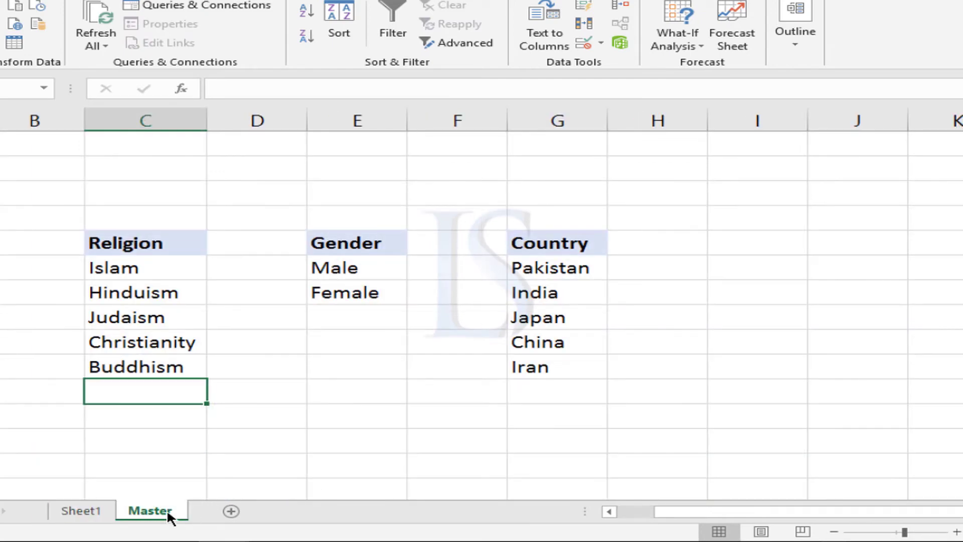
pyautogui.click(104, 508)
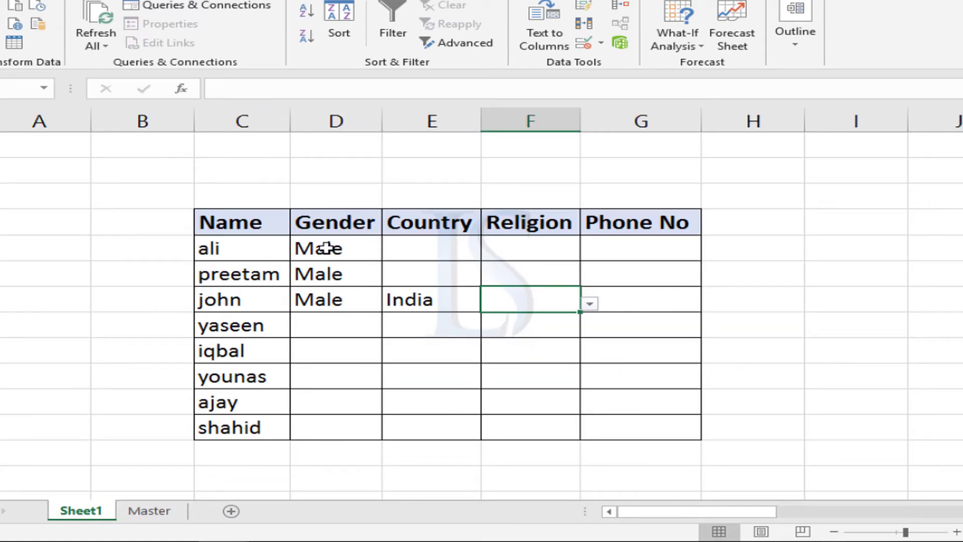
# Start editing the data validation of the Country cells from ali to shahid, keeping List allowed and clearing the existing source.
pyautogui.moveTo(324, 249); pyautogui.dragTo(331, 387)
pyautogui.moveTo(424, 249); pyautogui.dragTo(444, 430)
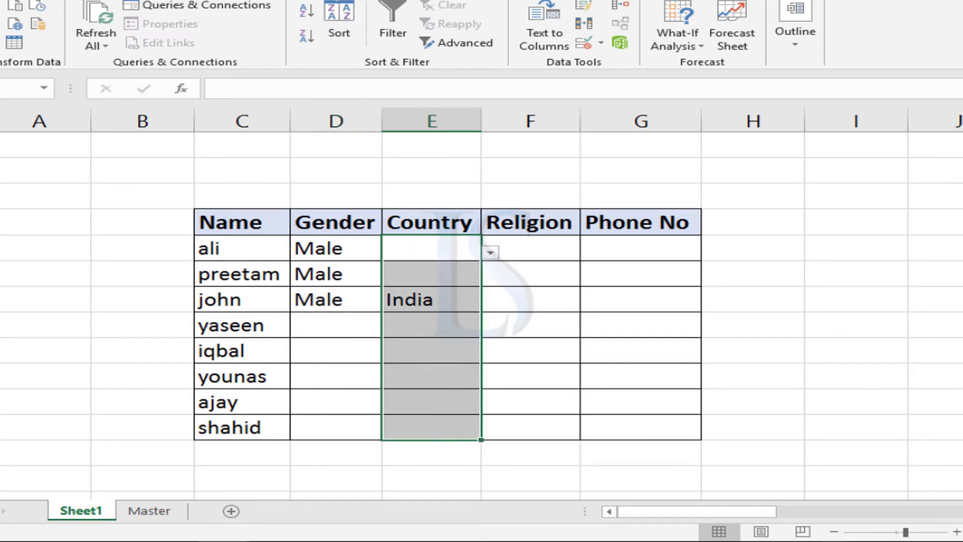
pyautogui.click(583, 44)
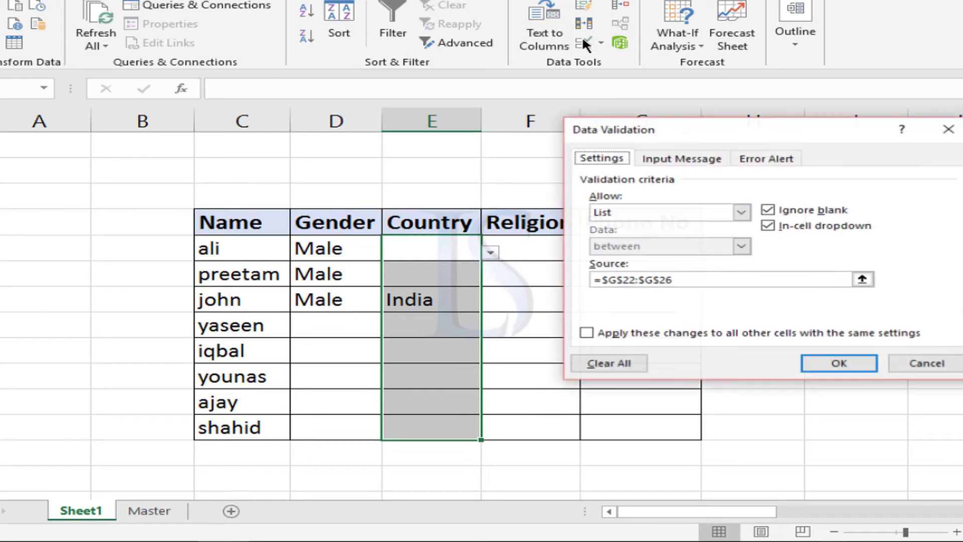
pyautogui.moveTo(630, 131); pyautogui.dragTo(549, 130)
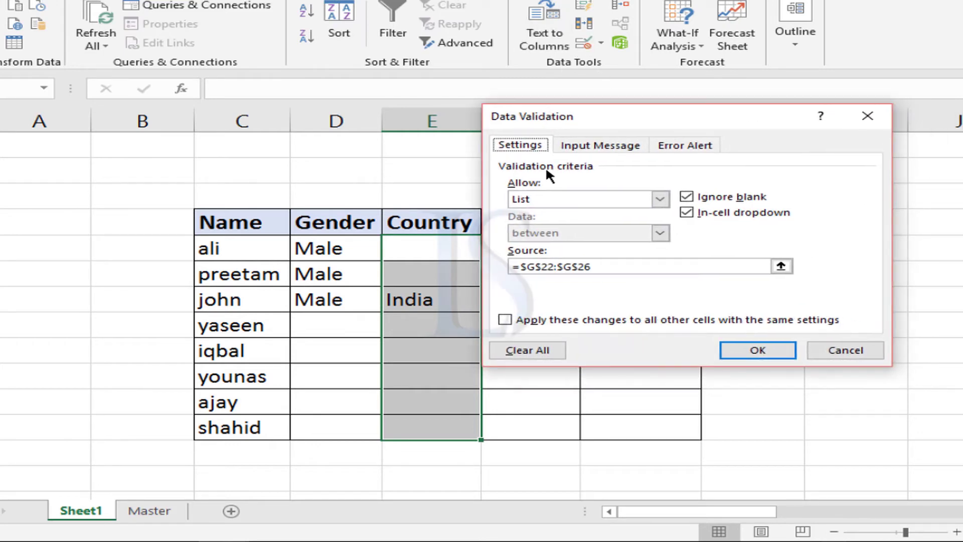
pyautogui.click(529, 196)
pyautogui.click(516, 242)
pyautogui.click(601, 266)
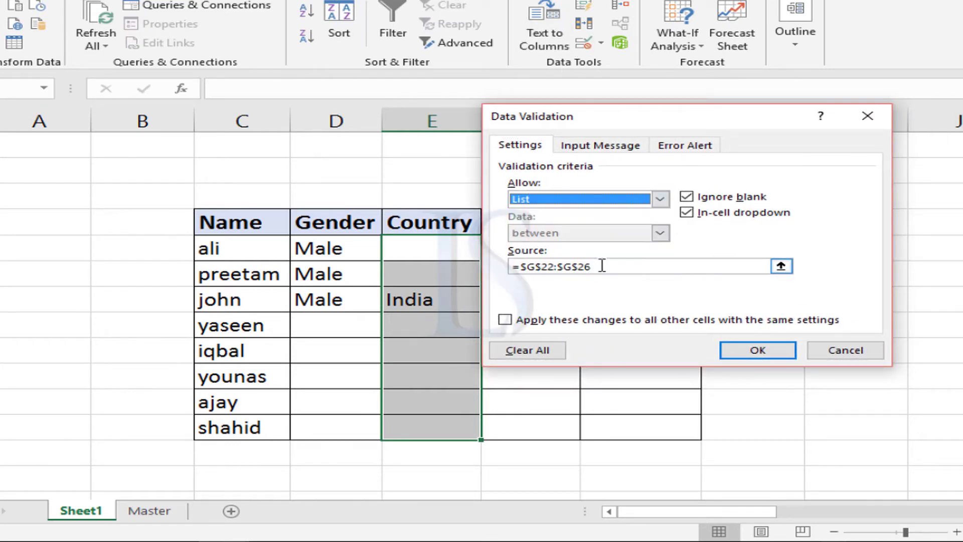
pyautogui.press('BackSpace')
pyautogui.press('BackSpace')
pyautogui.press('BackSpace')
pyautogui.press('BackSpace')
pyautogui.press('BackSpace')
pyautogui.press('BackSpace')
pyautogui.press('BackSpace')
pyautogui.press('BackSpace')
pyautogui.press('BackSpace')
pyautogui.press('BackSpace')
pyautogui.press('BackSpace')
pyautogui.press('BackSpace')
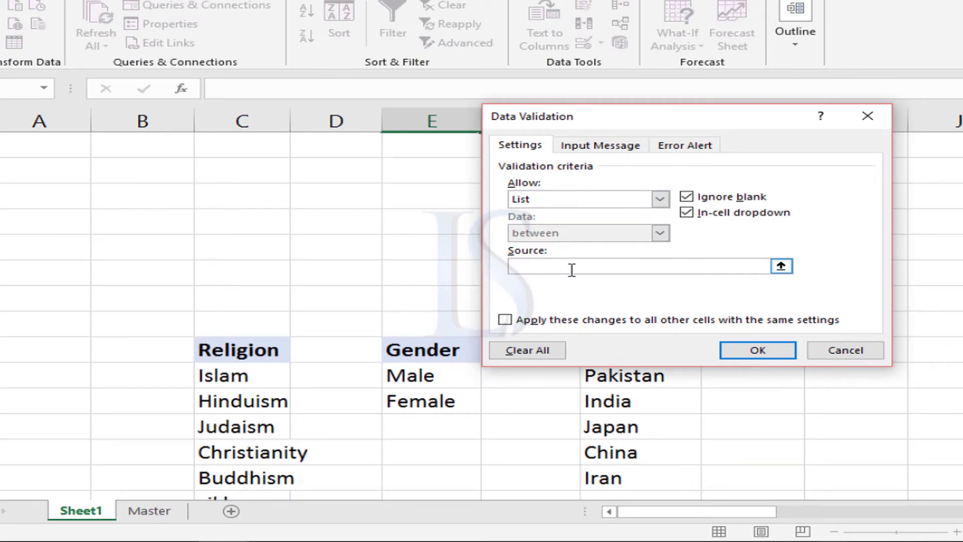
# Set the list source to the country names in ='Master '!$G$6:$G$10 and apply the validation to the Country cells.
pyautogui.click(781, 266)
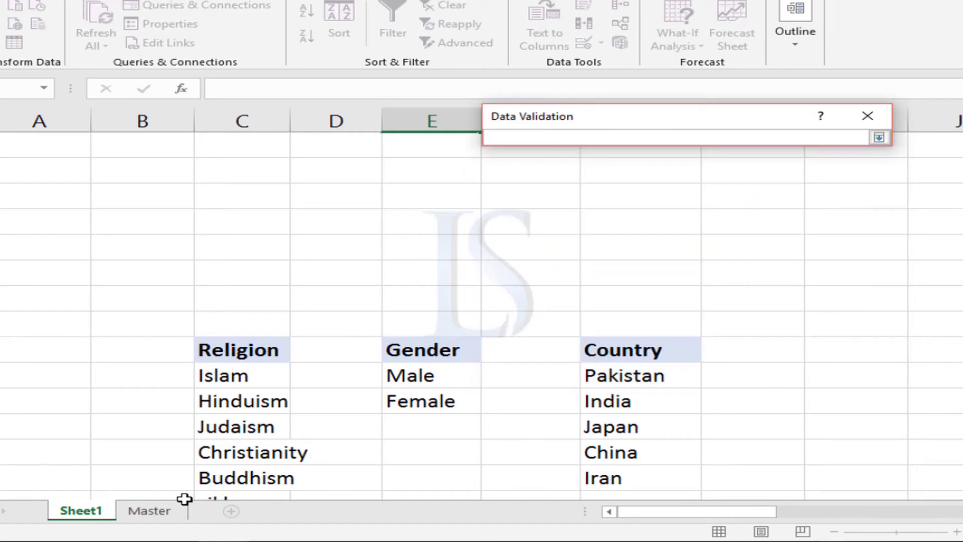
pyautogui.click(160, 509)
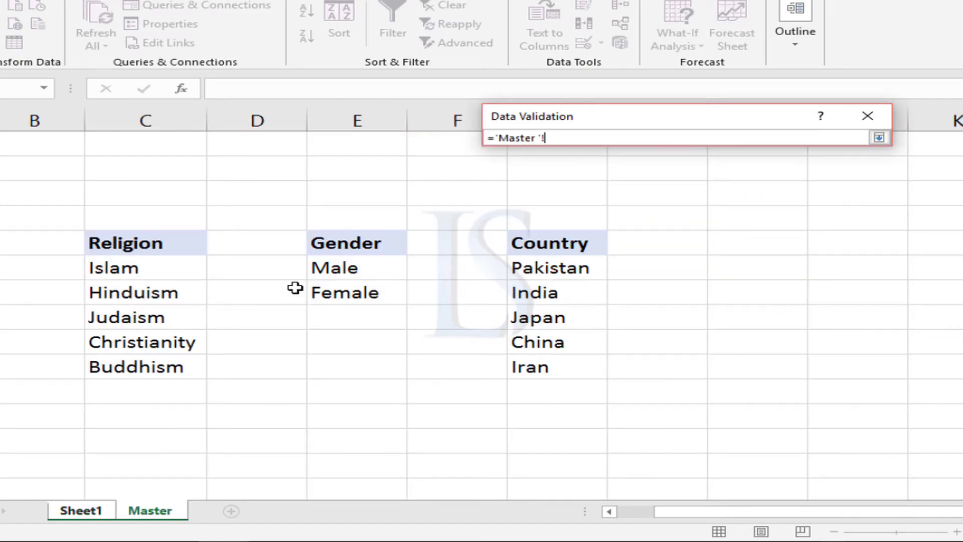
pyautogui.moveTo(524, 267); pyautogui.dragTo(554, 367)
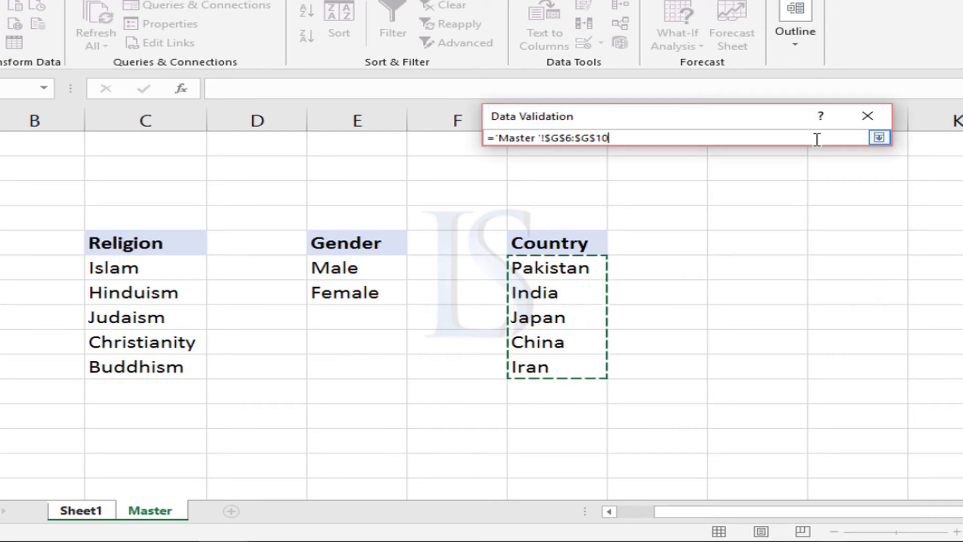
pyautogui.click(877, 137)
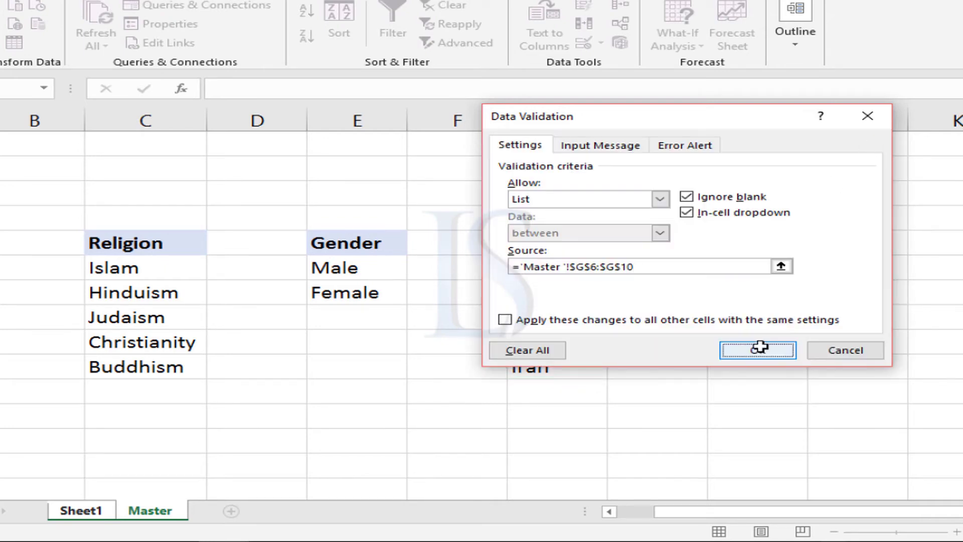
pyautogui.click(699, 349)
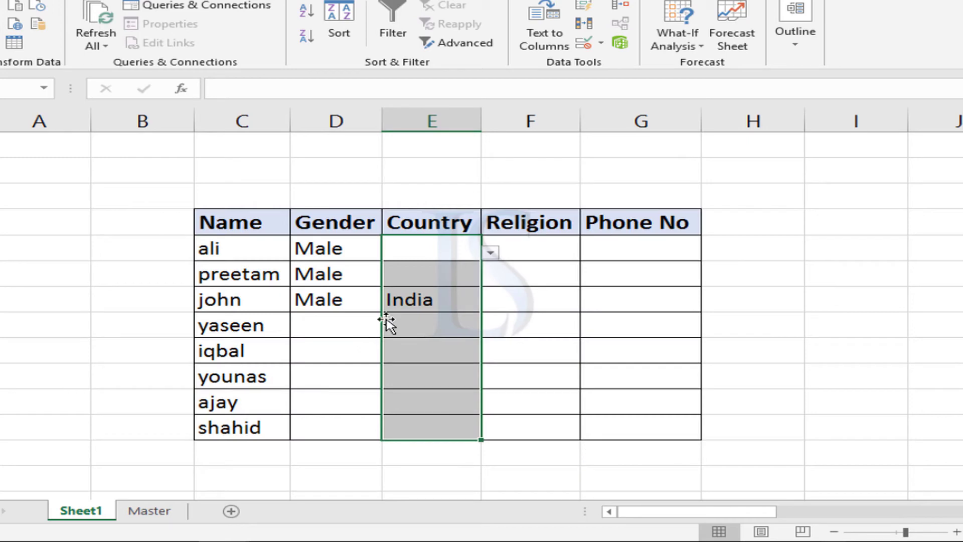
# Check the options in the Country dropdown list for ali without choosing one.
pyautogui.click(453, 246)
pyautogui.click(490, 252)
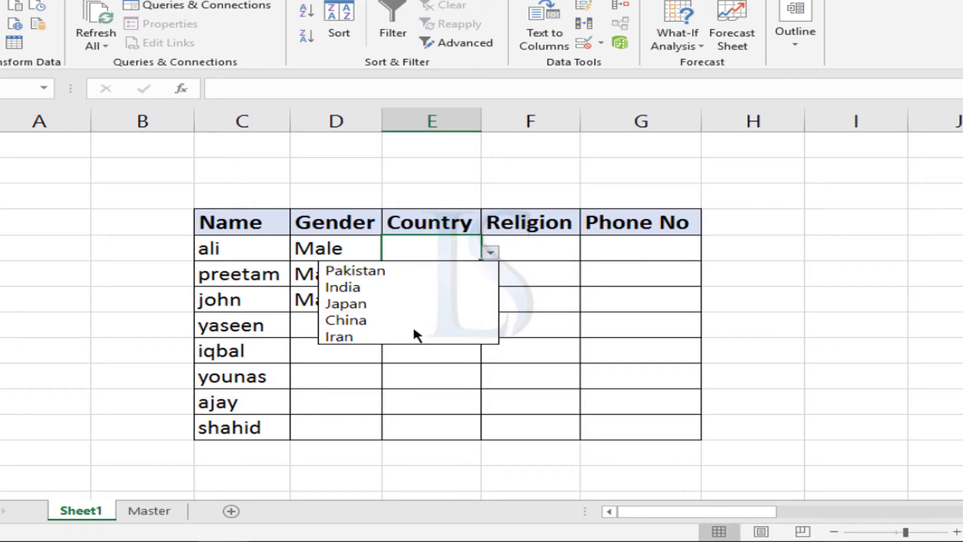
pyautogui.click(444, 353)
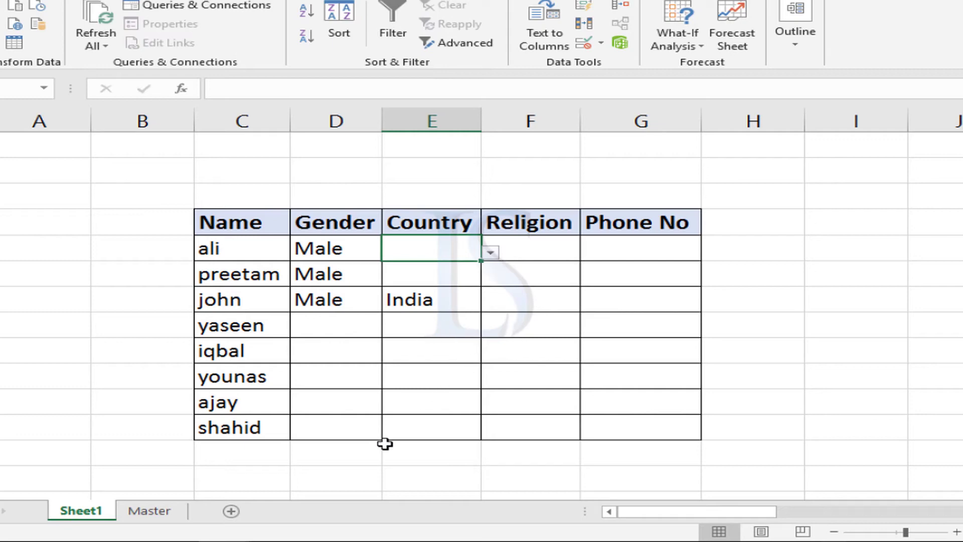
# Look over the source lists and available sheet commands on the Master sheet, and return to the table on Sheet1.
pyautogui.scroll(-1, 406, 410)
pyautogui.scroll(-3, 410, 408)
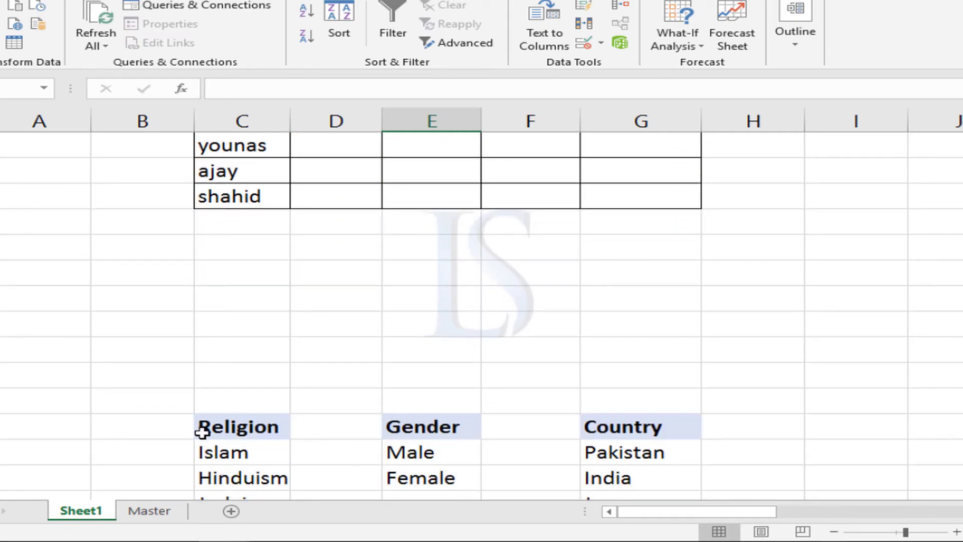
pyautogui.click(150, 510)
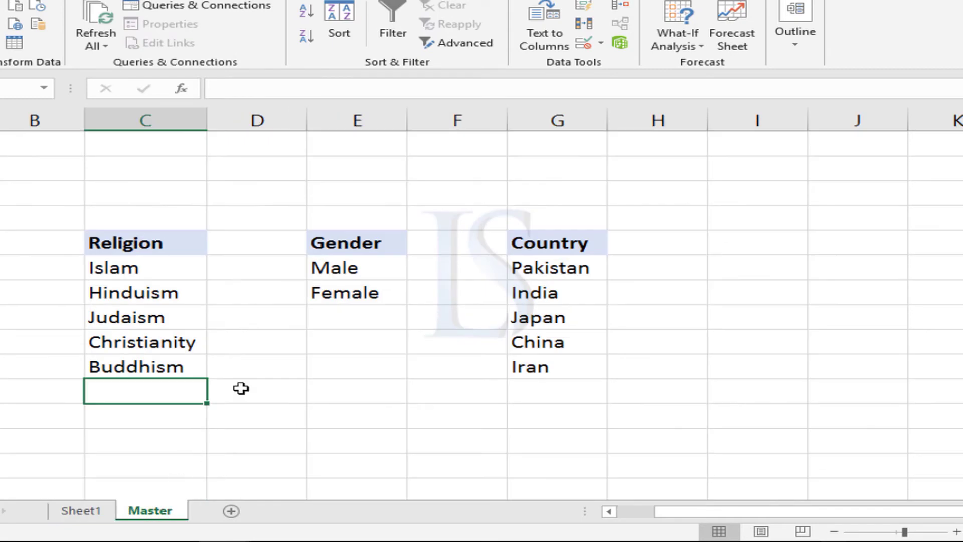
pyautogui.rightClick(148, 510)
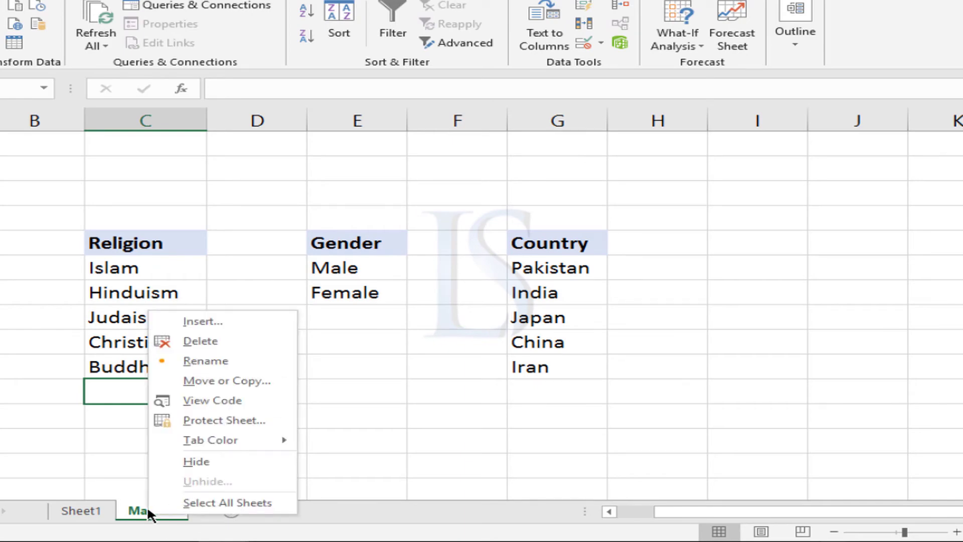
pyautogui.click(92, 506)
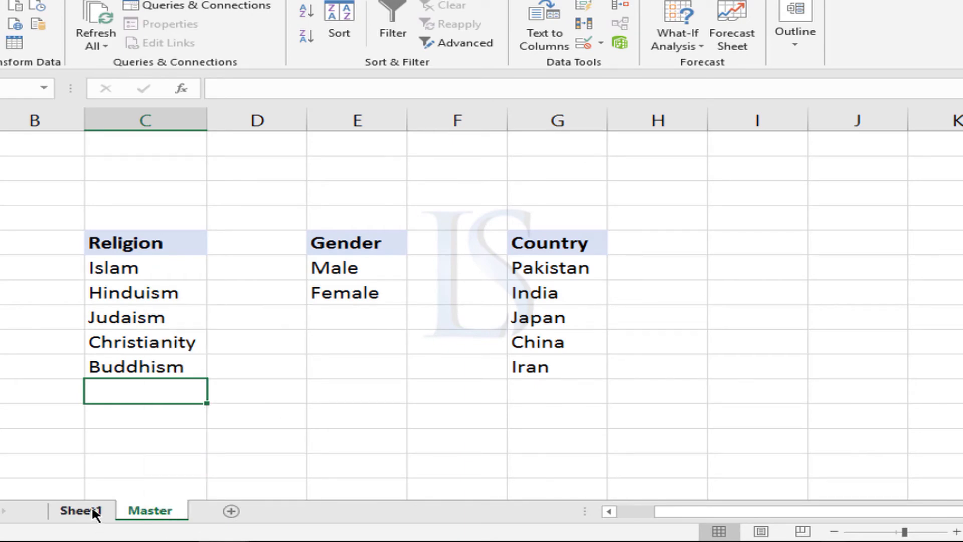
pyautogui.click(91, 504)
pyautogui.scroll(3, 431, 386)
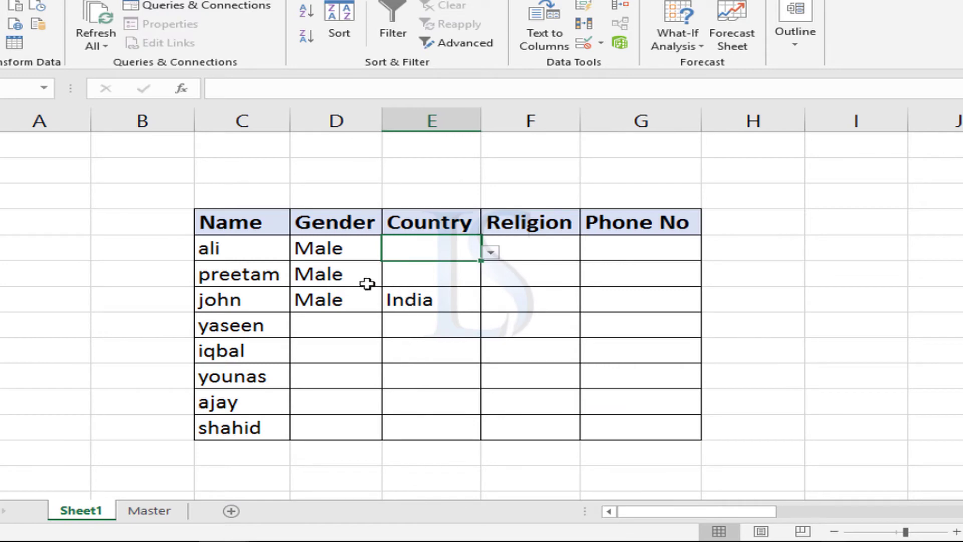
# Review the country choices again in ali's dropdown list, leaving the cell empty.
pyautogui.click(534, 248)
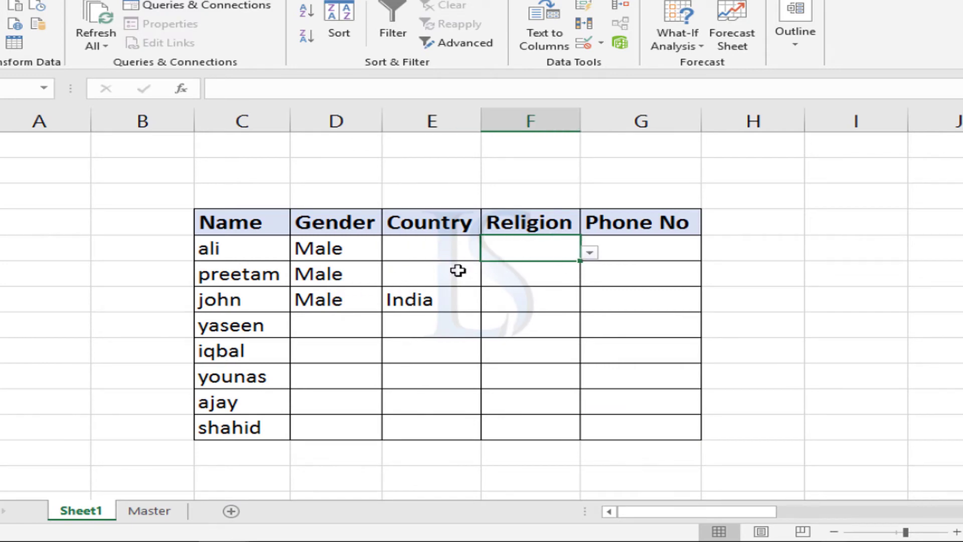
pyautogui.click(456, 249)
pyautogui.click(527, 248)
pyautogui.click(463, 251)
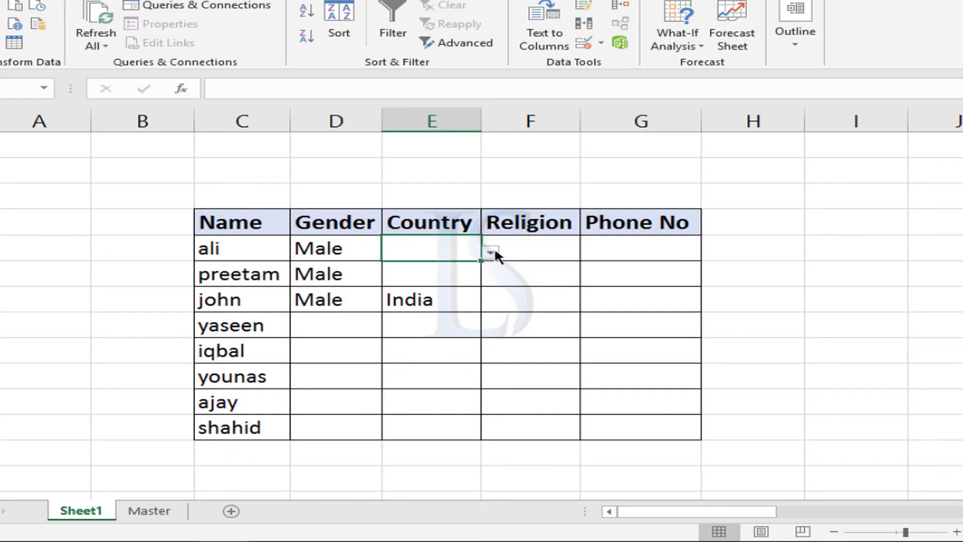
pyautogui.click(492, 252)
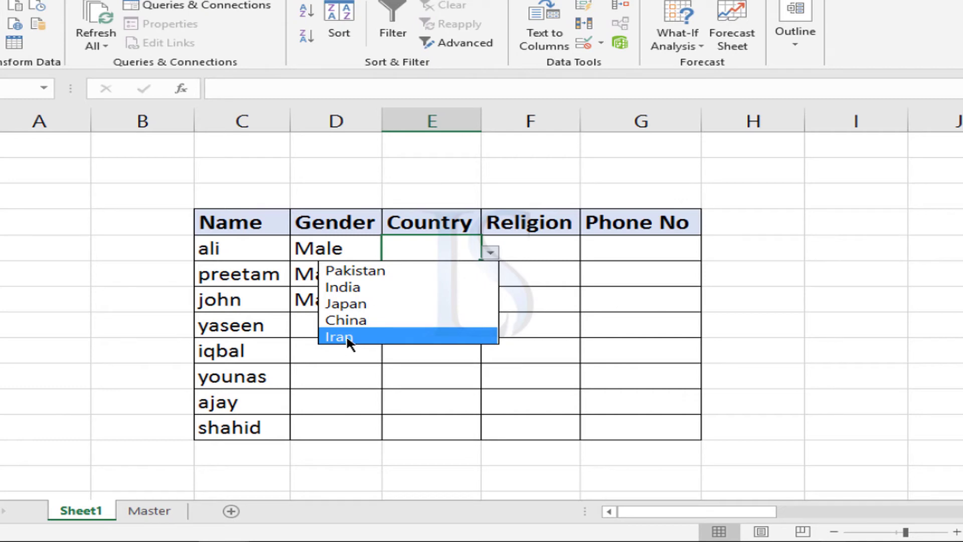
pyautogui.click(412, 240)
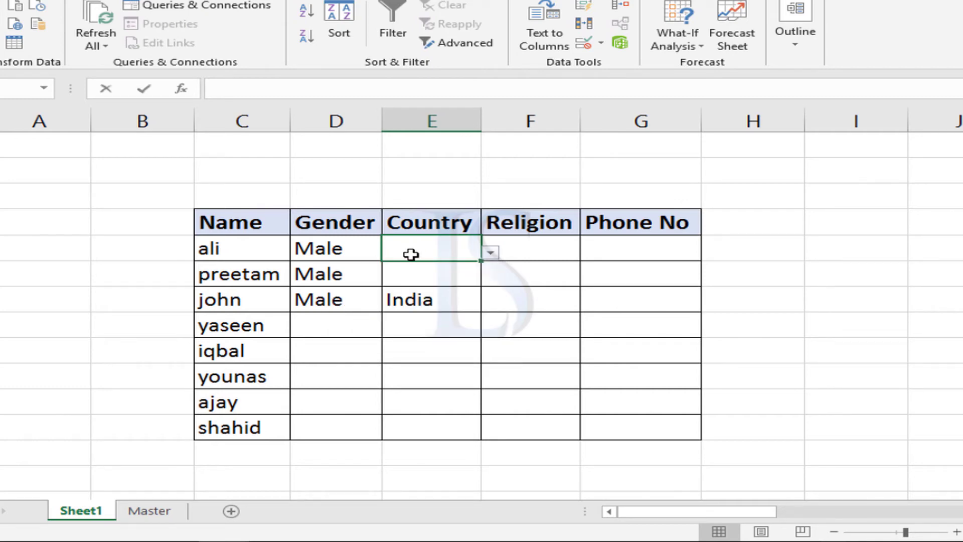
pyautogui.doubleClick(411, 255)
pyautogui.click(486, 252)
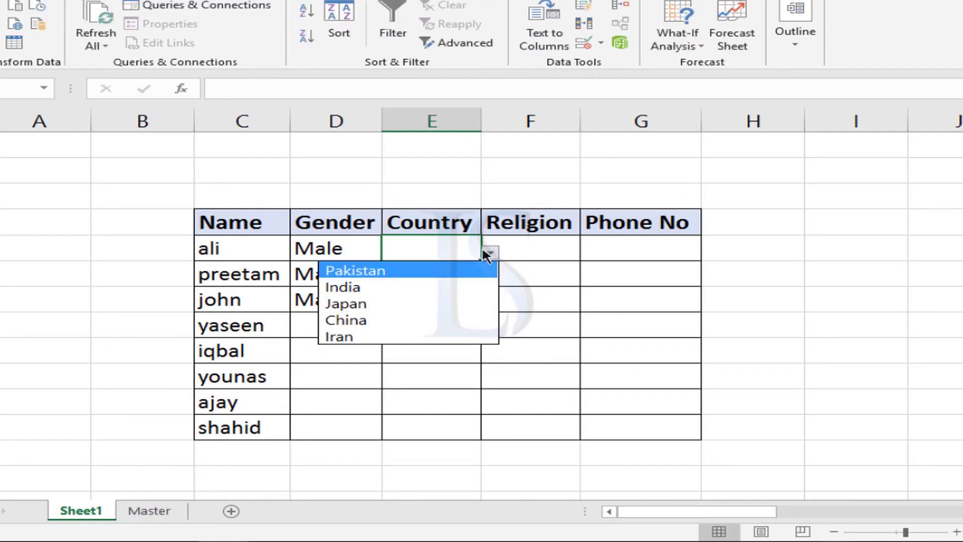
pyautogui.click(462, 247)
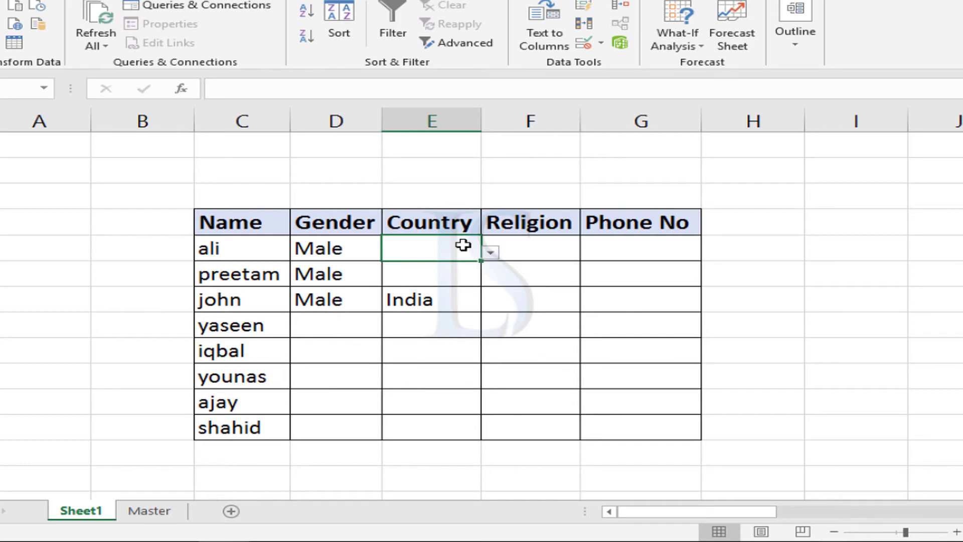
# Try to enter srilanka as ali's country and discard the entry.
pyautogui.write('srilank')
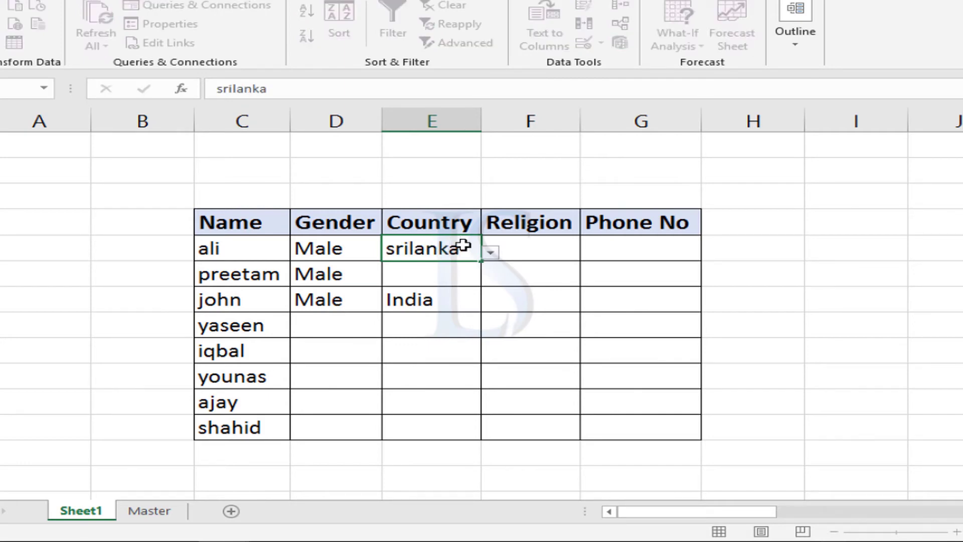
pyautogui.write('a')
pyautogui.press('Return')
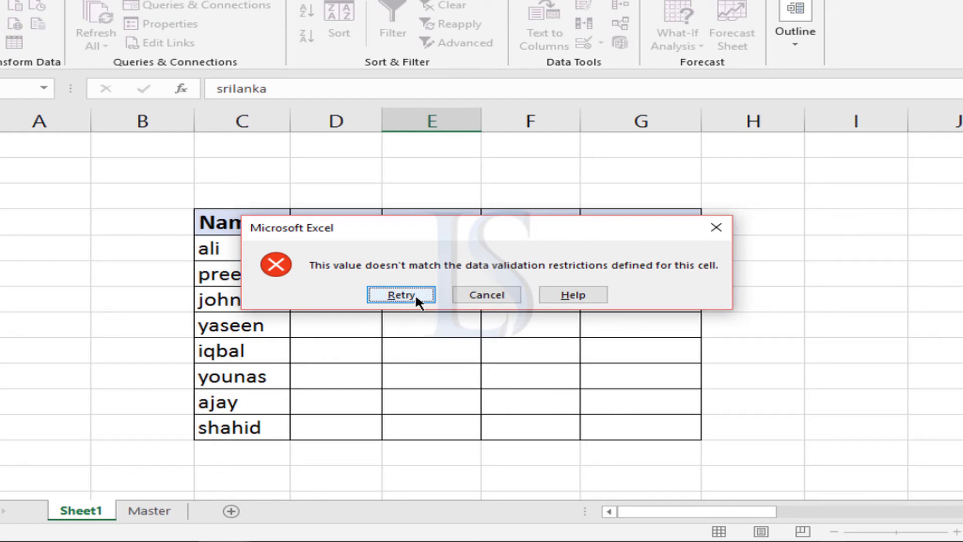
pyautogui.click(471, 297)
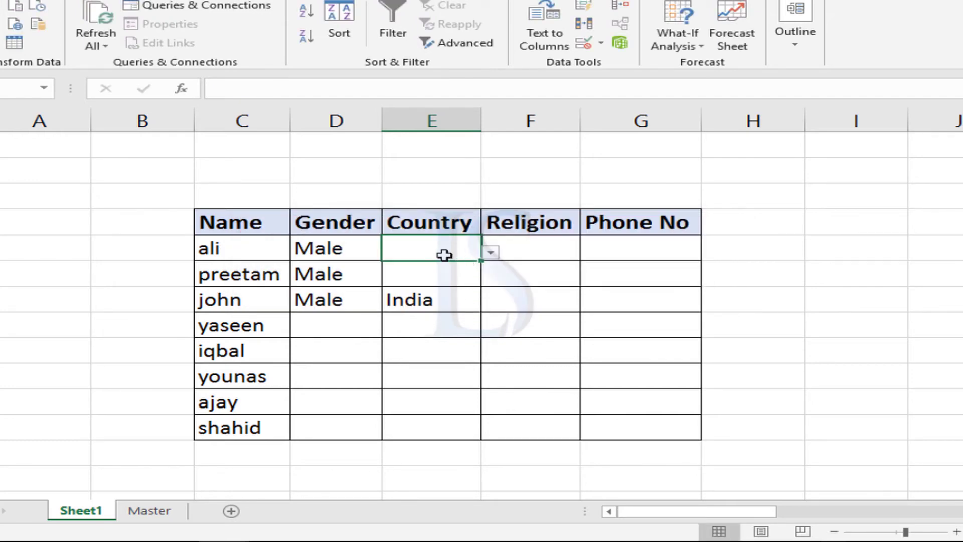
# Clear john's country in cell E7 and open the Master sheet.
pyautogui.click(440, 299)
pyautogui.press('Delete')
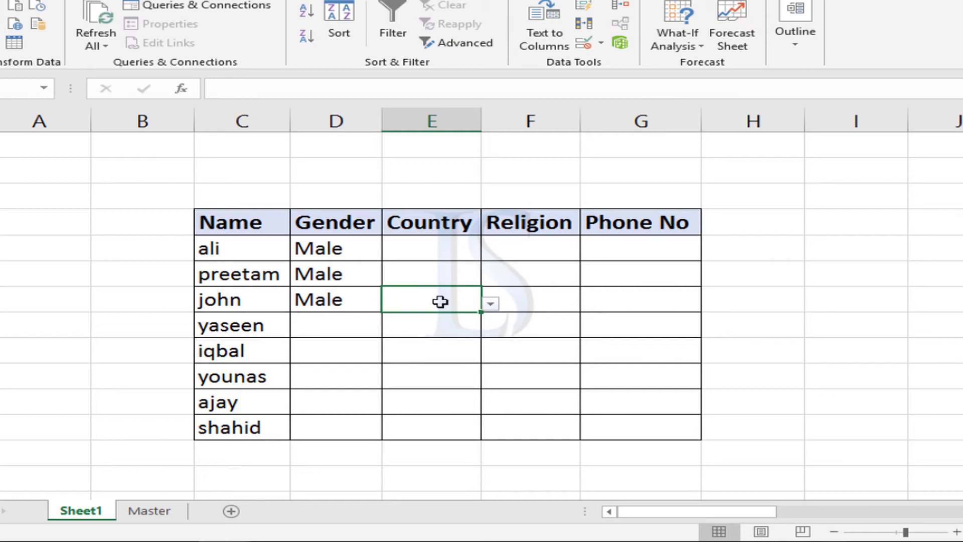
pyautogui.click(156, 506)
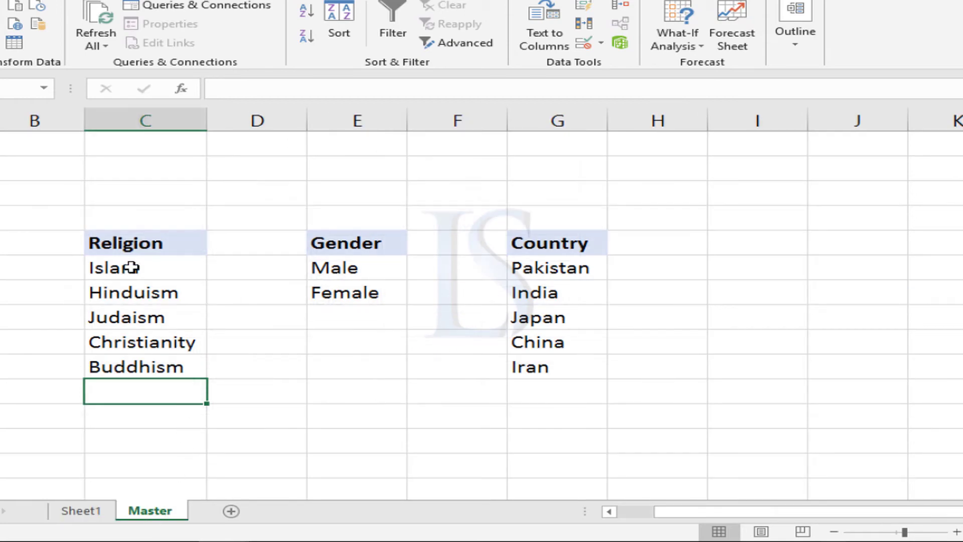
# Enter Srilanka directly below Iran in the Master sheet's Country list.
pyautogui.click(532, 395)
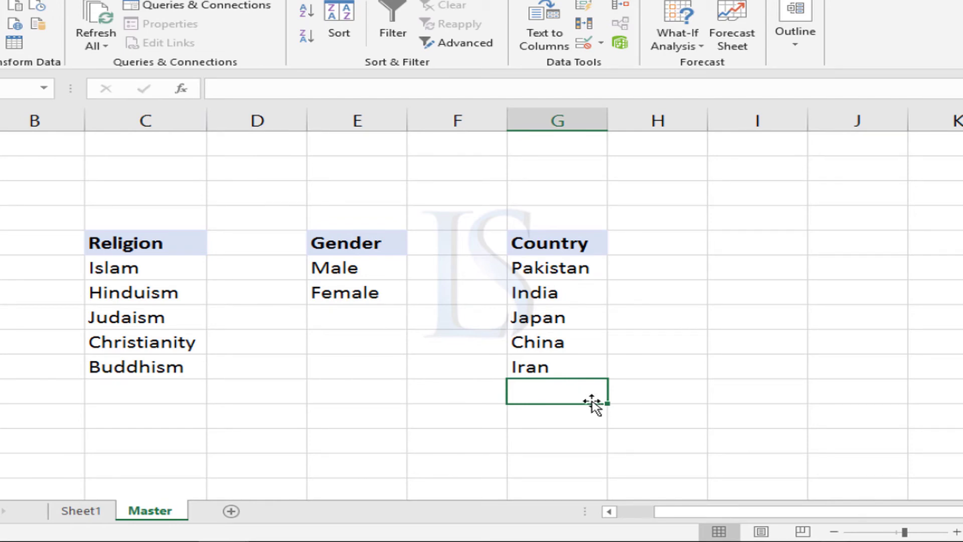
pyautogui.write('Srila')
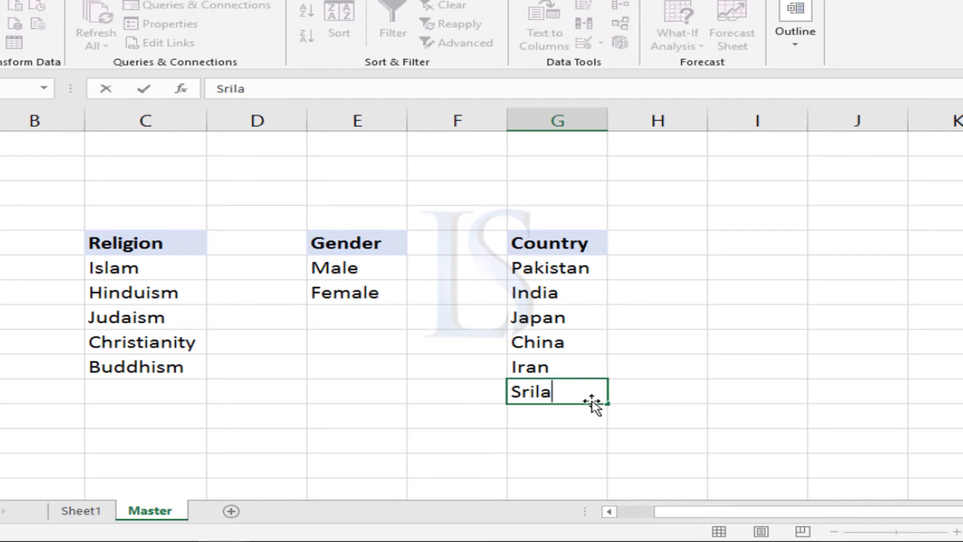
pyautogui.write('nka')
pyautogui.press('Return')
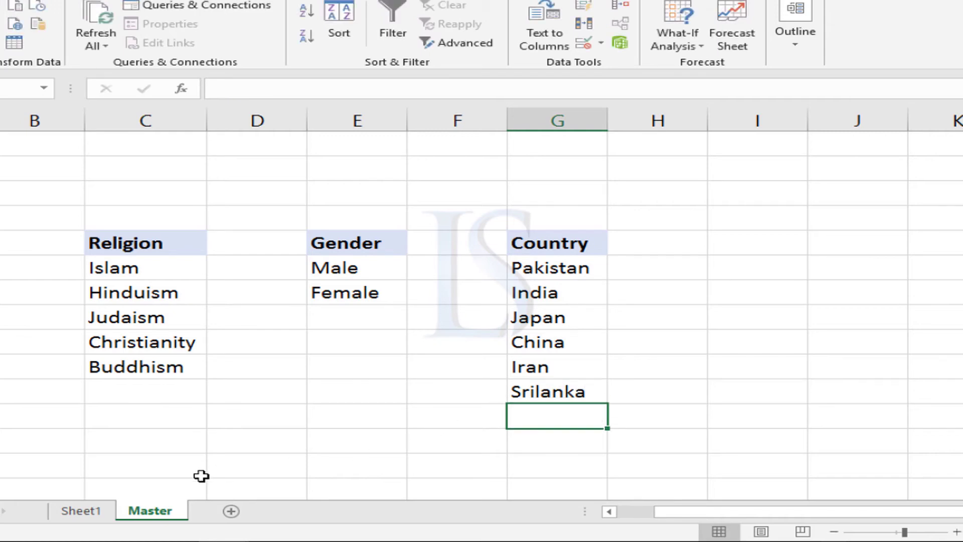
# Check the country choices offered in cell E5's dropdown on Sheet1, leaving the cell empty.
pyautogui.click(80, 510)
pyautogui.click(570, 254)
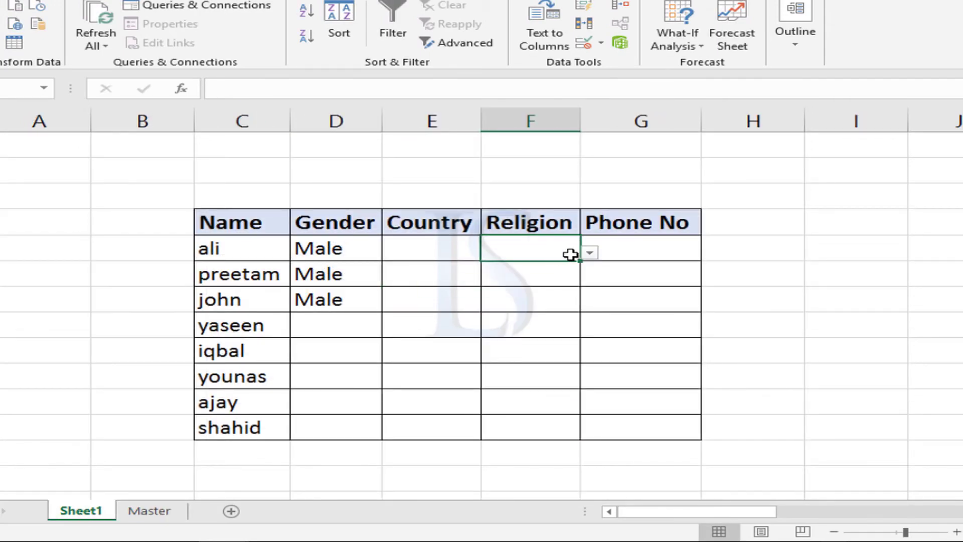
pyautogui.click(445, 255)
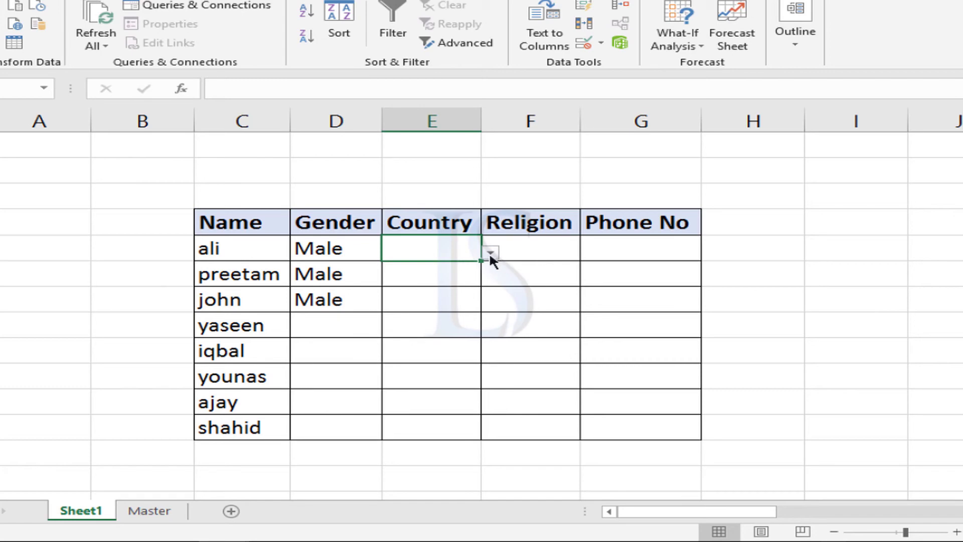
pyautogui.click(490, 253)
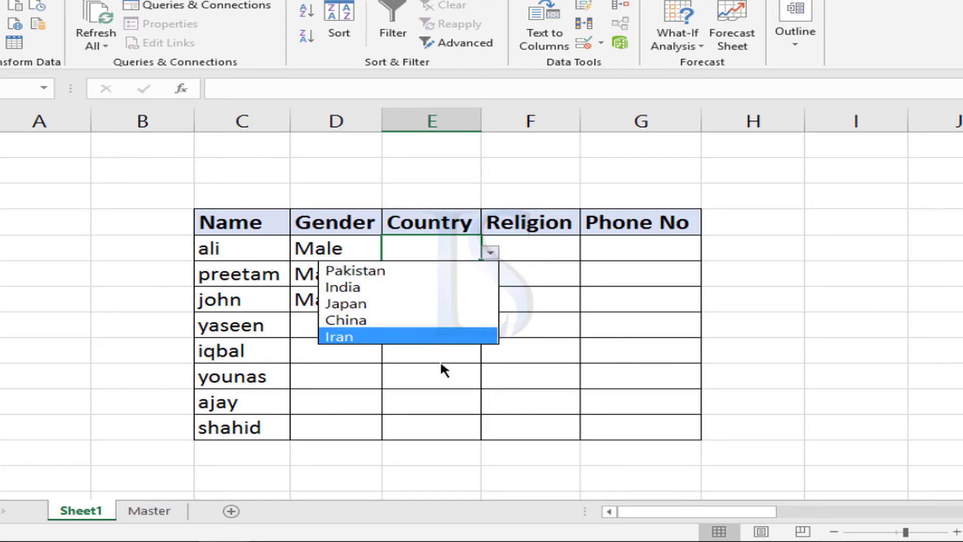
pyautogui.press('Escape')
# Insert a blank row above row 7 on the Master sheet and move Srilanka into G7 between Pakistan and India.
pyautogui.click(148, 516)
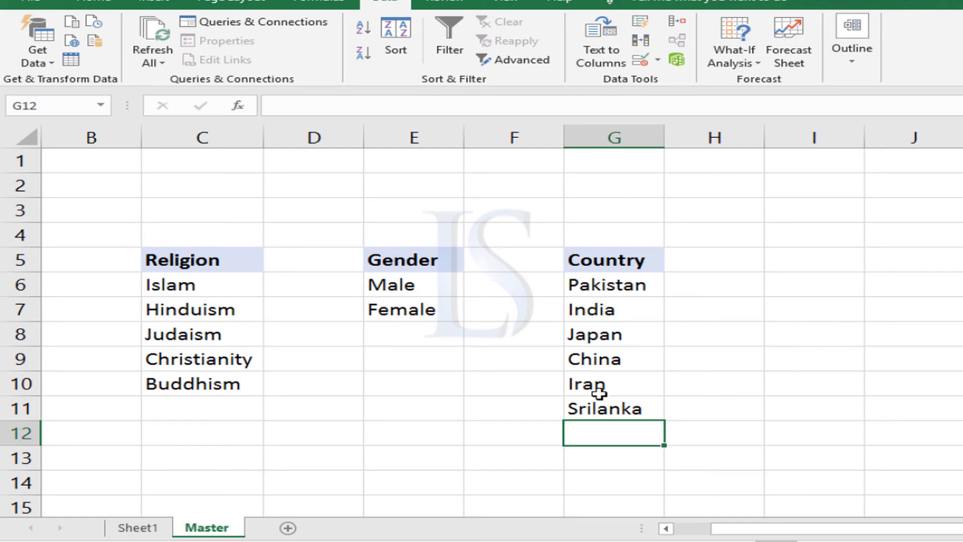
pyautogui.rightClick(20, 309)
pyautogui.click(75, 420)
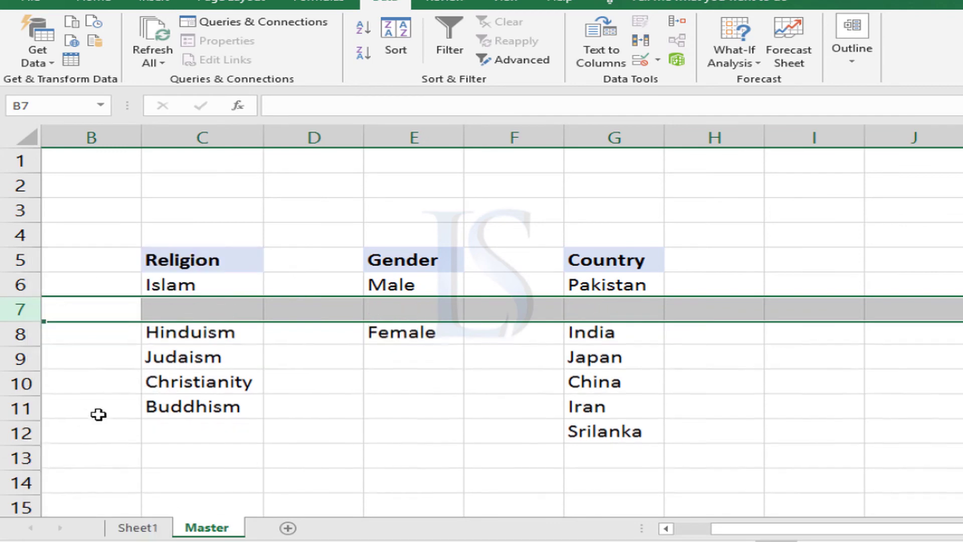
pyautogui.click(588, 308)
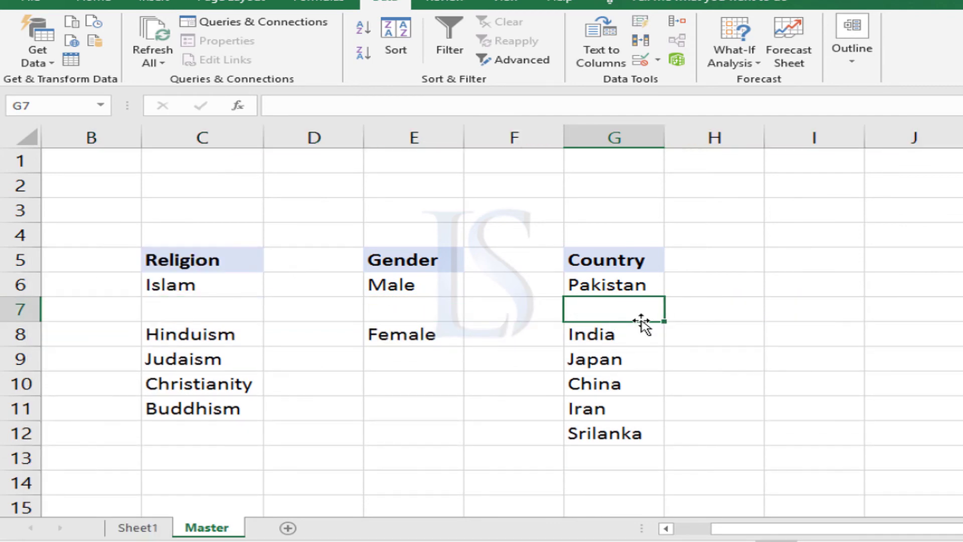
pyautogui.click(632, 426)
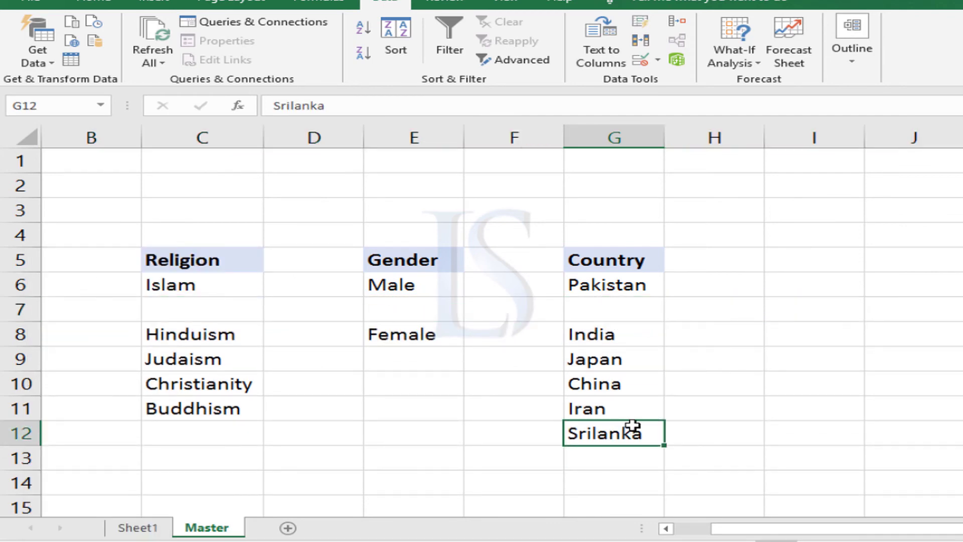
pyautogui.moveTo(633, 420); pyautogui.dragTo(620, 306)
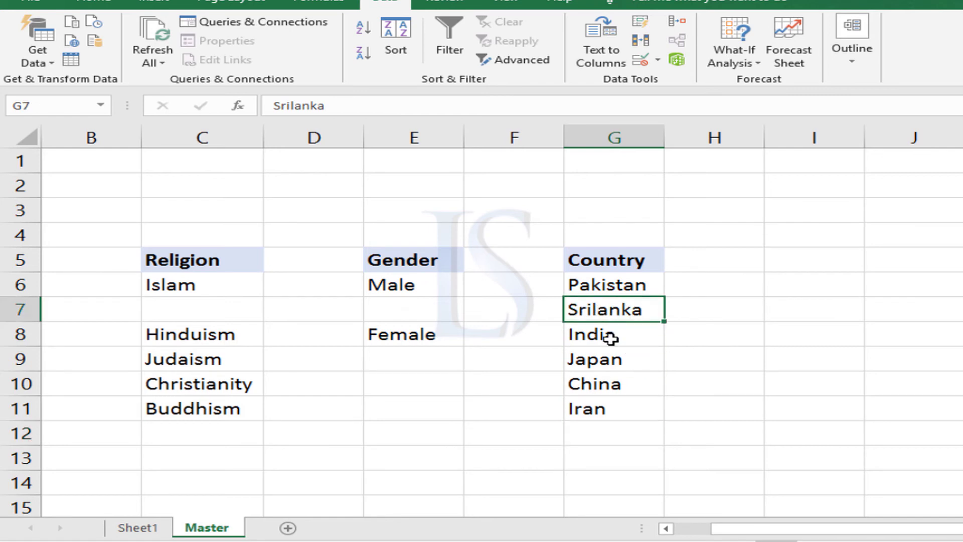
# Review cell E5's country dropdown on Sheet1 with Srilanka placed inside the source range.
pyautogui.click(137, 526)
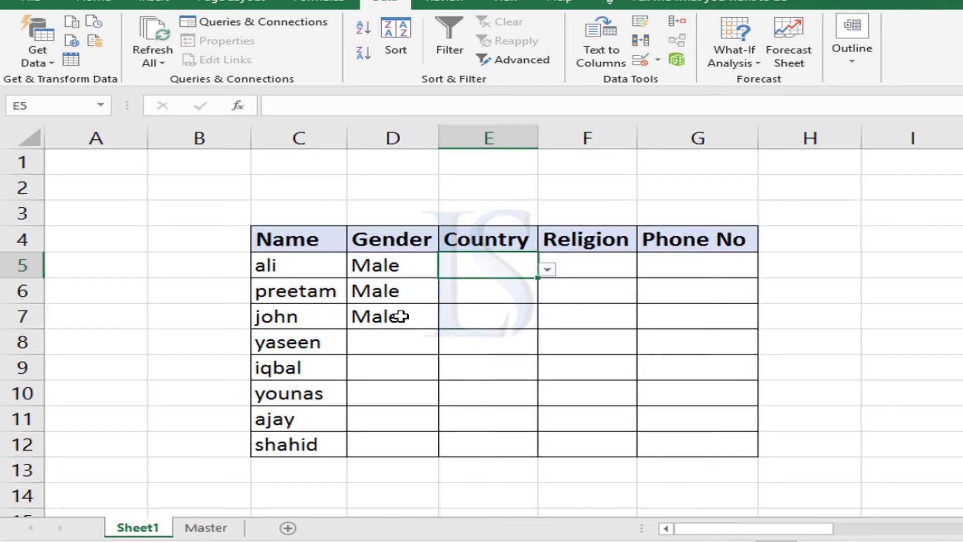
pyautogui.click(546, 269)
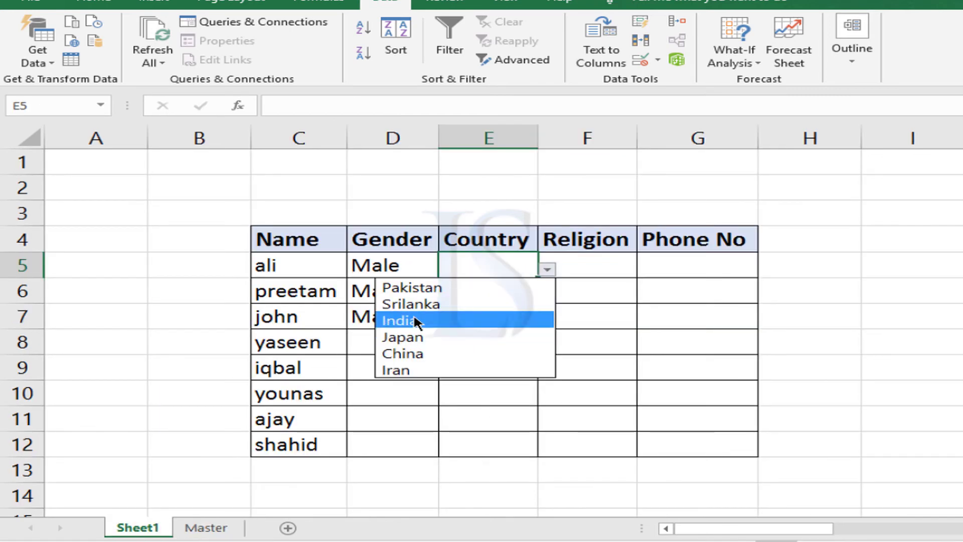
pyautogui.click(200, 534)
# Undo the Srilanka move and the row insertion on the Master sheet, and delete Srilanka from G11.
pyautogui.click(200, 533)
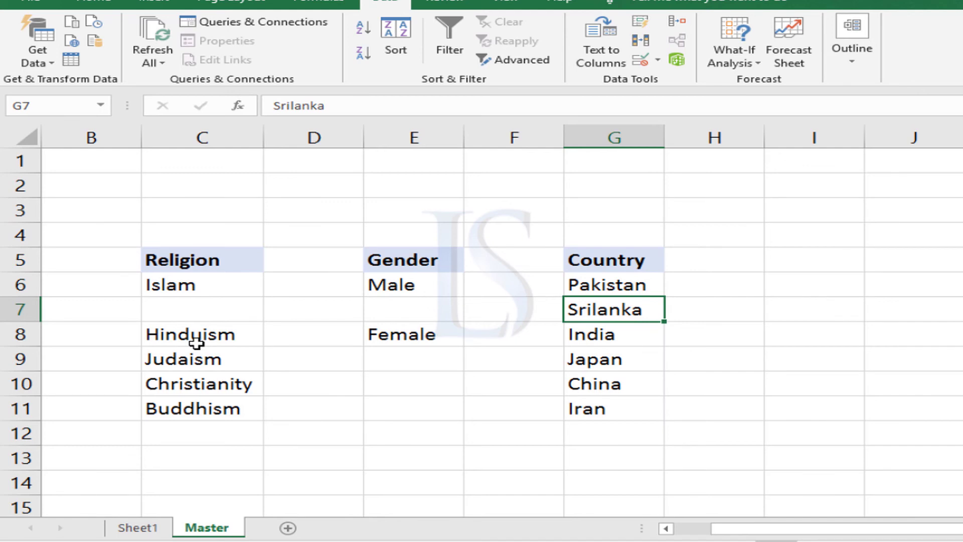
pyautogui.hotkey('ctrl', 'z')
pyautogui.hotkey('ctrl', 'z')
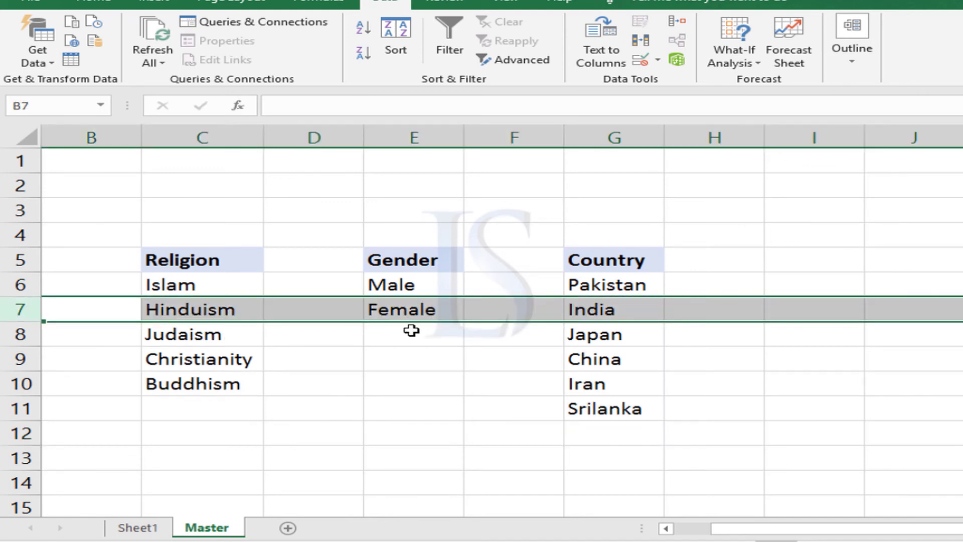
pyautogui.click(436, 380)
pyautogui.click(596, 414)
pyautogui.press('Delete')
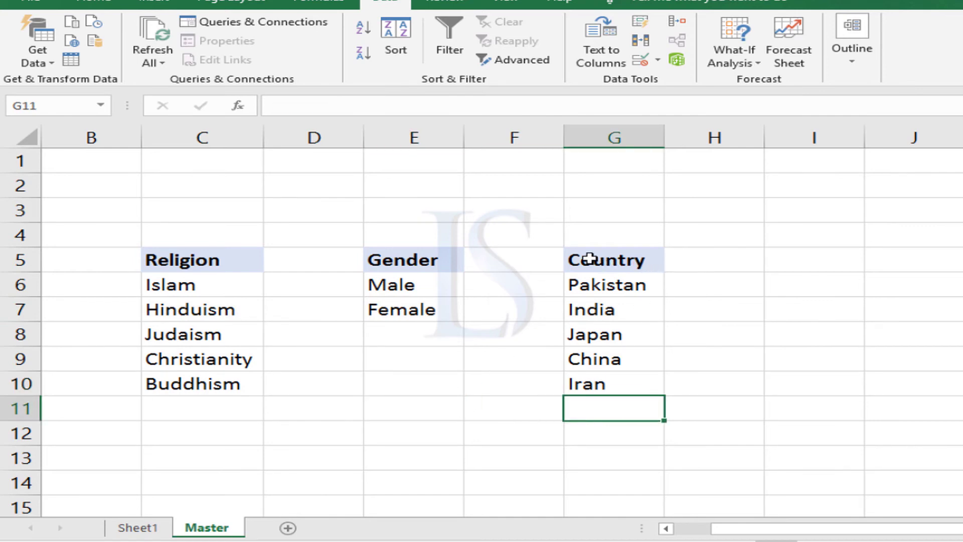
# Convert the Country list in G5:G10 on the Master sheet into a table with headers.
pyautogui.moveTo(587, 258); pyautogui.dragTo(624, 379)
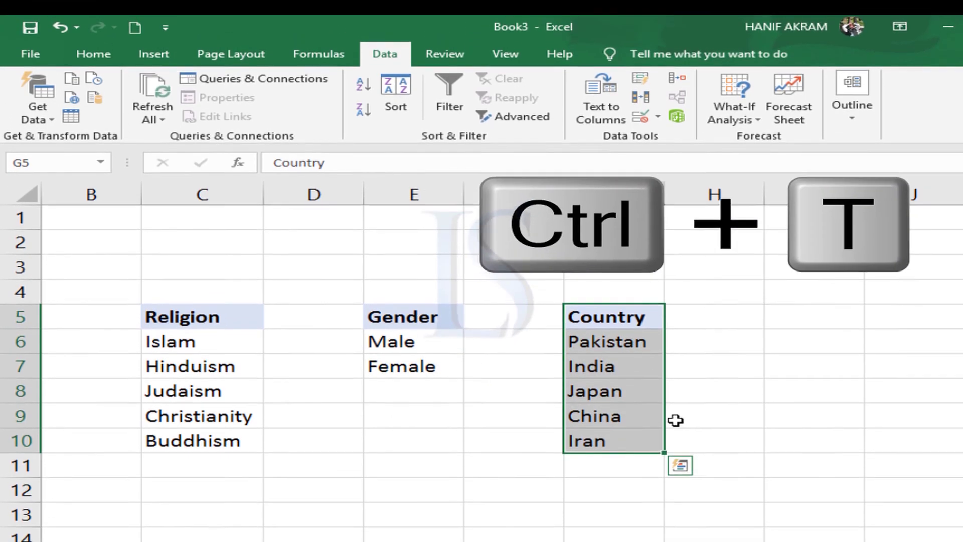
pyautogui.click(157, 59)
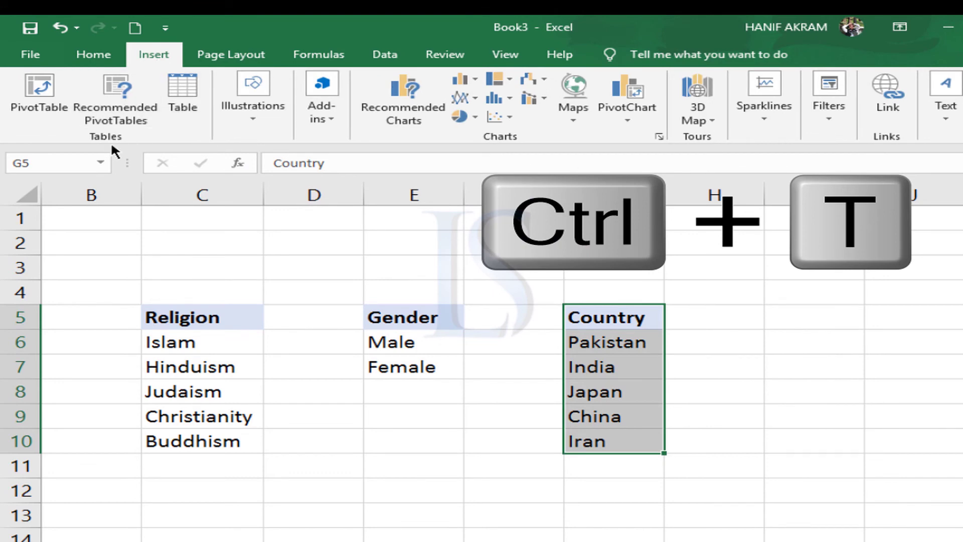
pyautogui.click(188, 100)
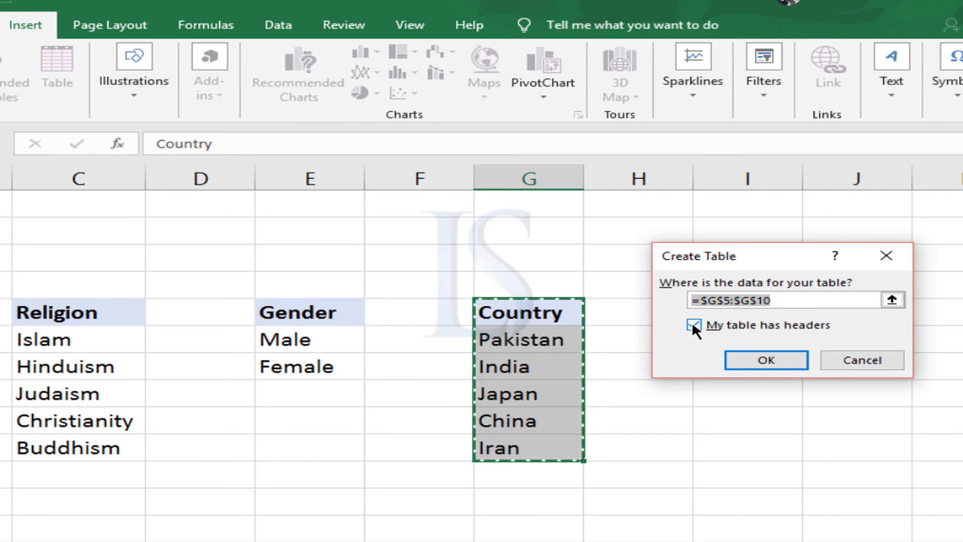
pyautogui.click(765, 359)
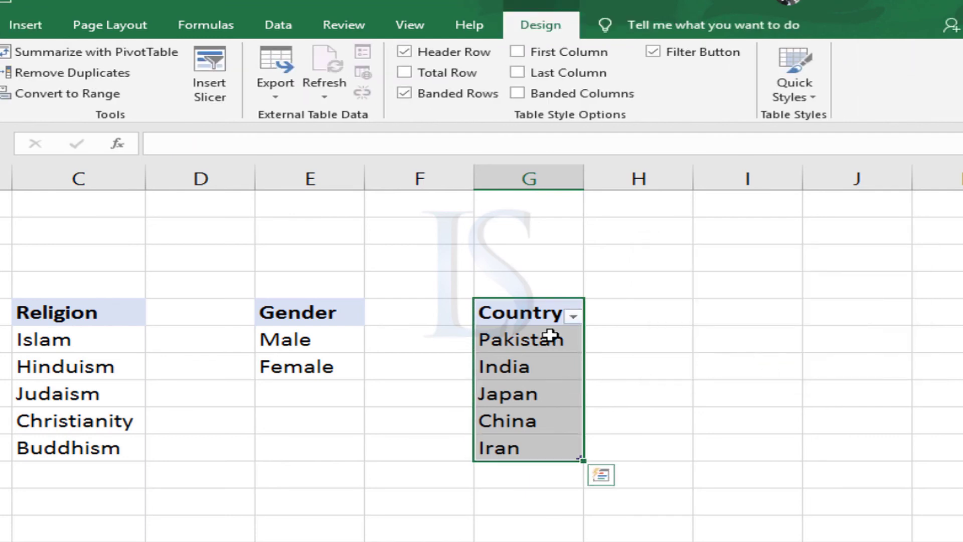
pyautogui.click(530, 420)
pyautogui.click(531, 317)
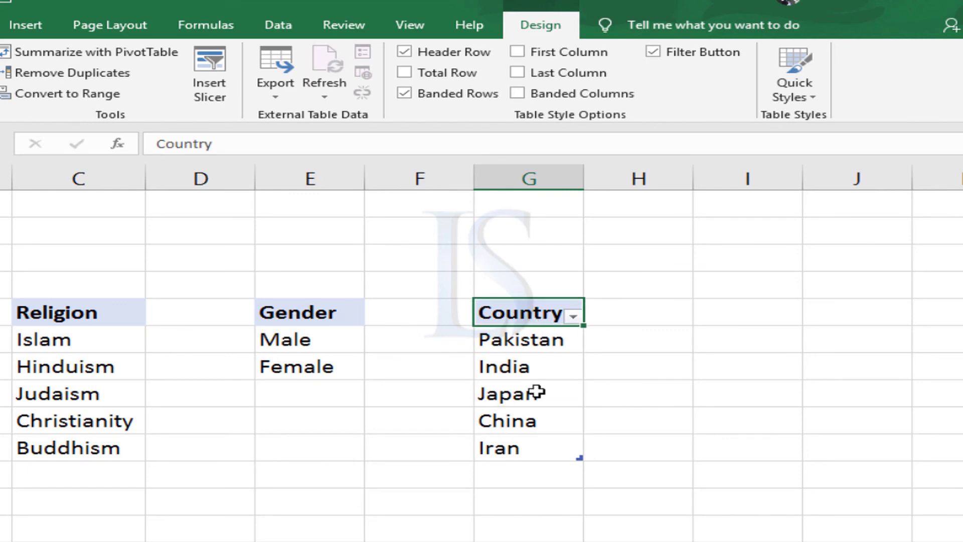
# Select G11 below the Country table, and inspect the current choices in cell E5's country dropdown on Sheet1.
pyautogui.click(532, 474)
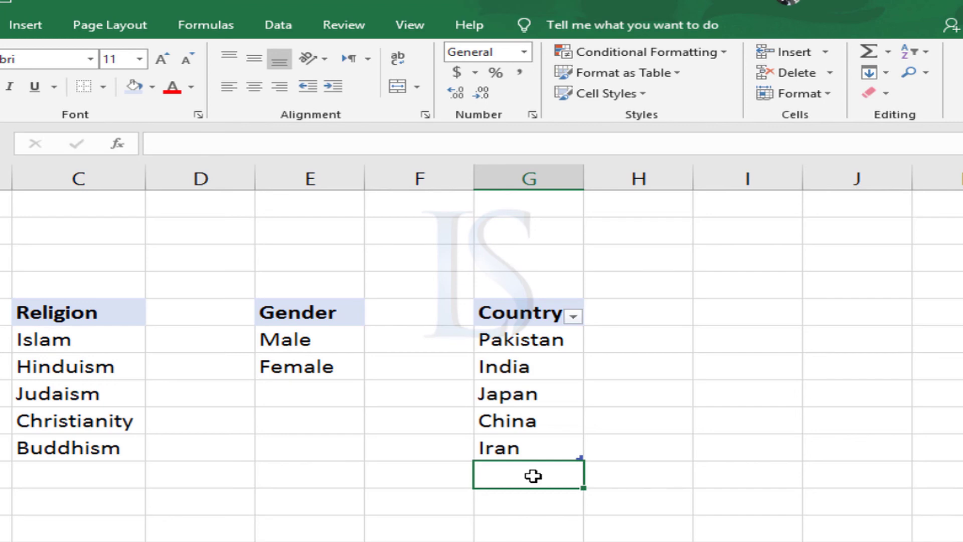
pyautogui.hotkey('ctrl', 'pageup')
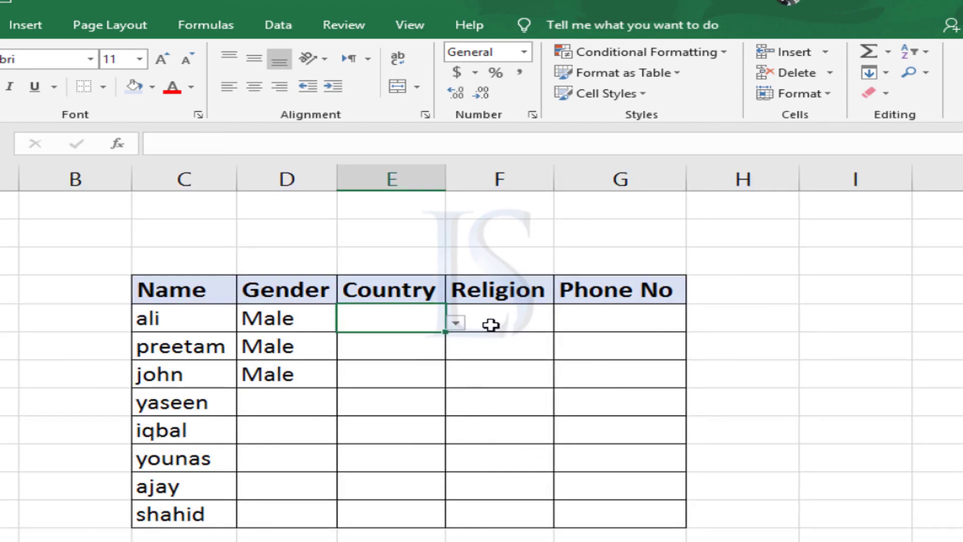
pyautogui.click(457, 322)
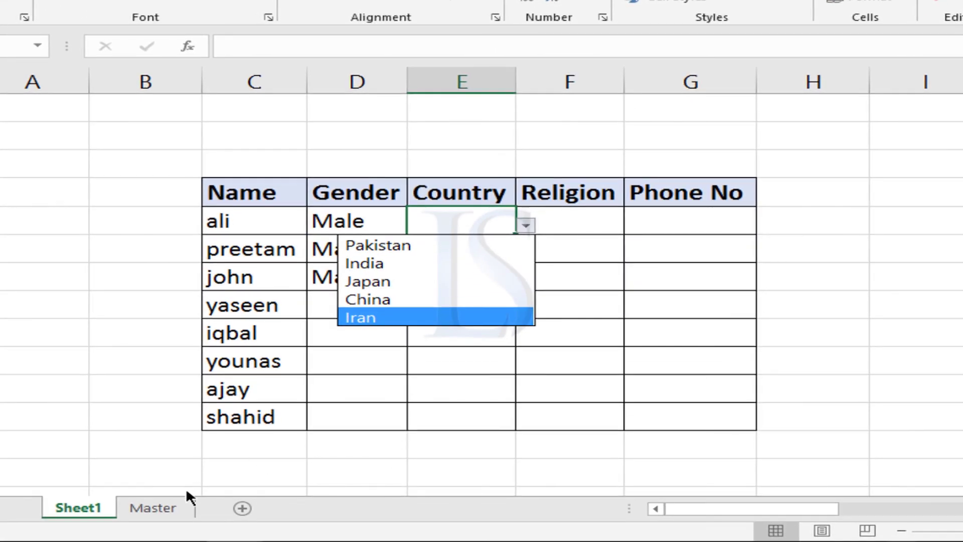
pyautogui.click(165, 507)
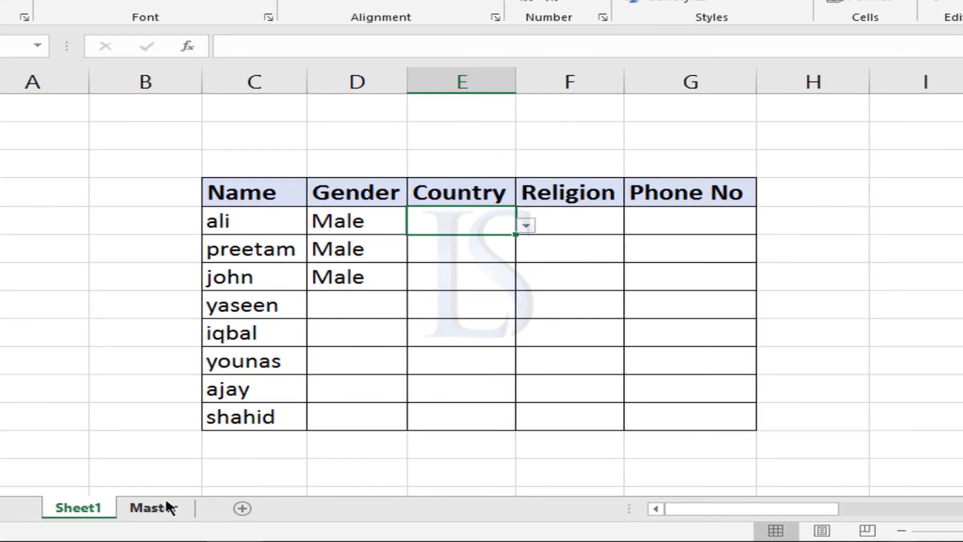
# Add srilanka below Iran in the Master sheet's Country table and check cell E5's dropdown on Sheet1.
pyautogui.click(171, 507)
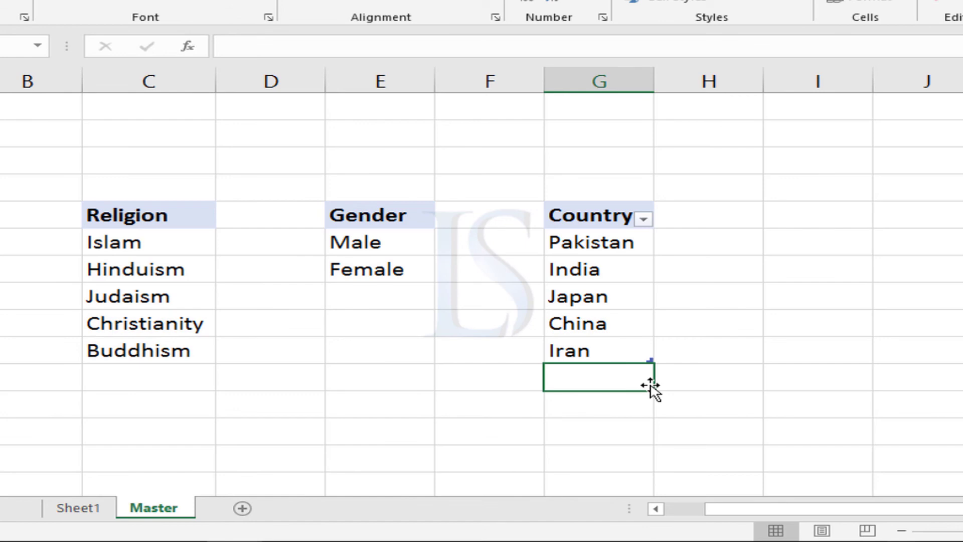
pyautogui.write('srilanka')
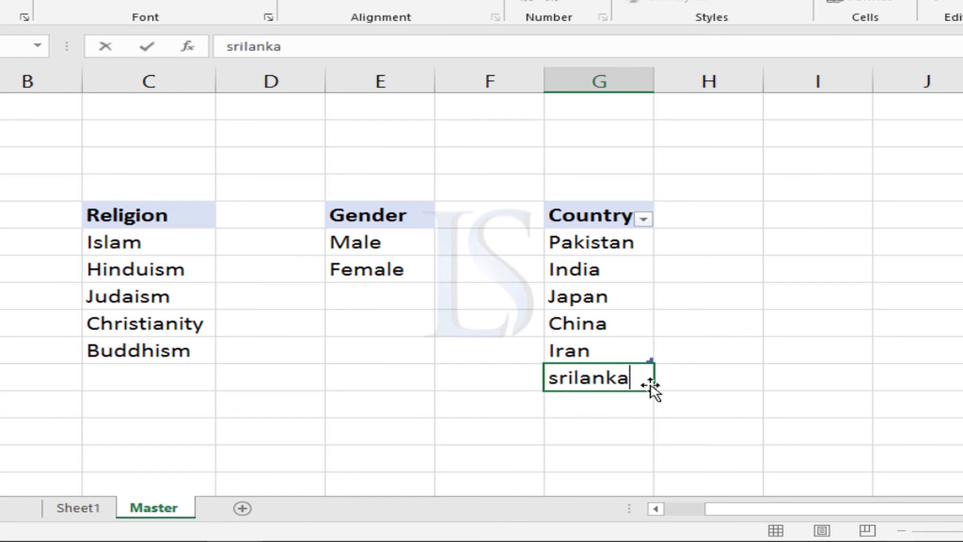
pyautogui.press('Return')
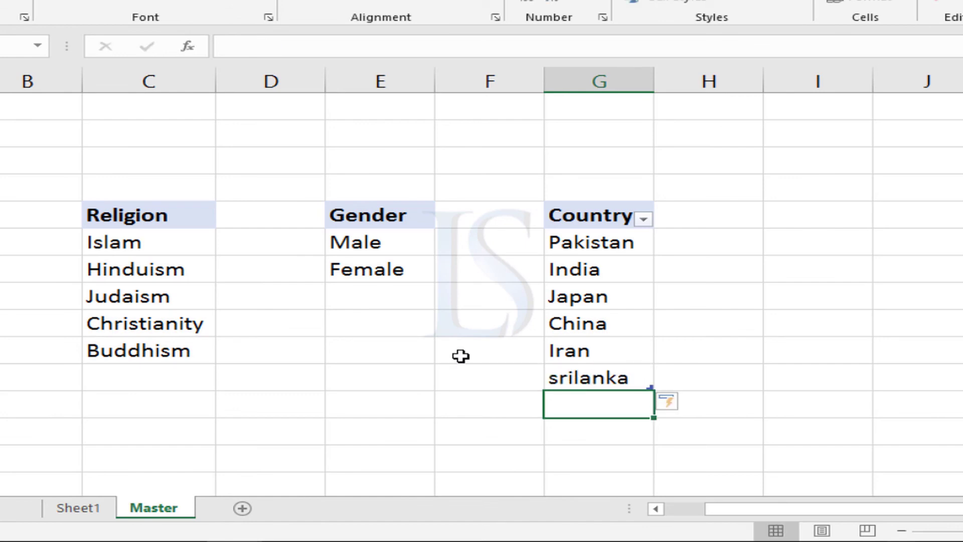
pyautogui.click(93, 510)
pyautogui.click(525, 226)
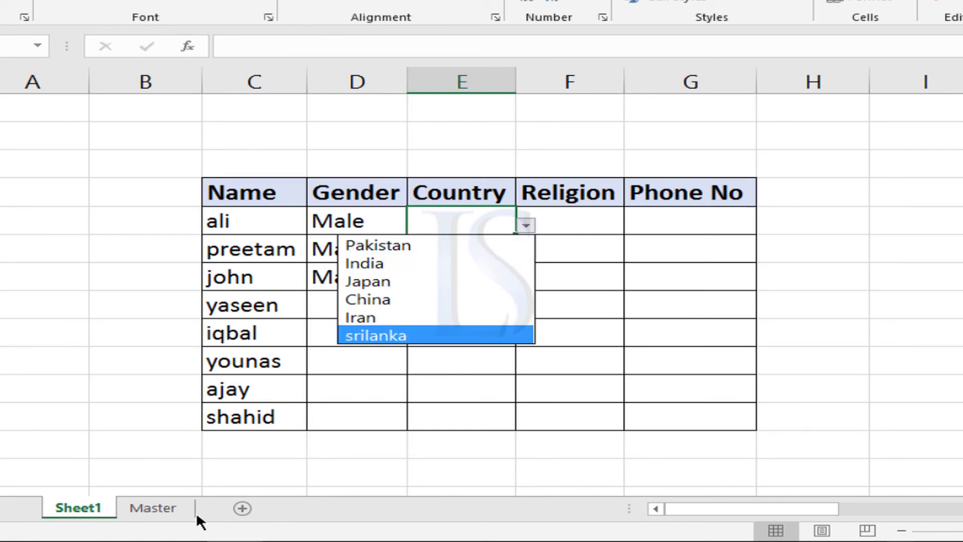
pyautogui.click(164, 512)
# Add USA below srilanka in the Master sheet's Country table and check cell E5's dropdown on Sheet1.
pyautogui.click(154, 508)
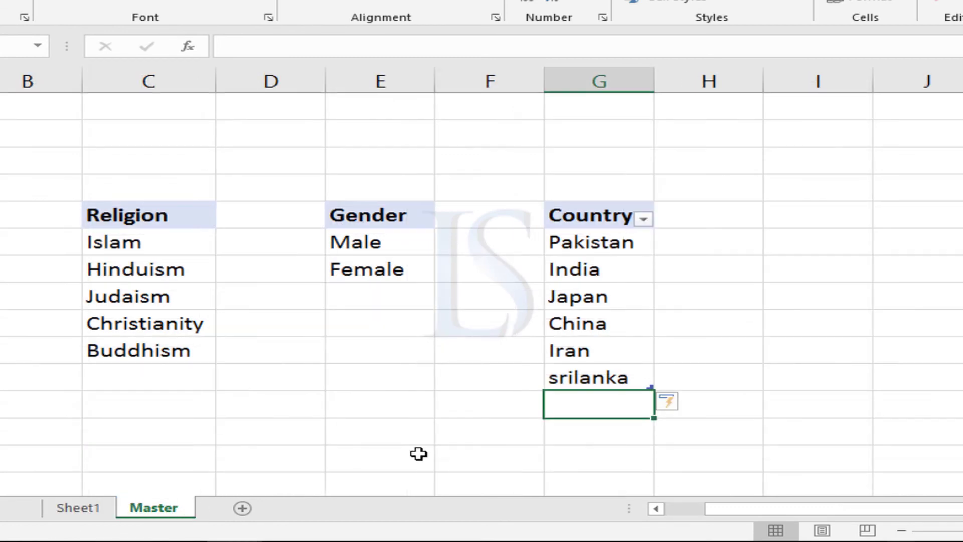
pyautogui.write('USA')
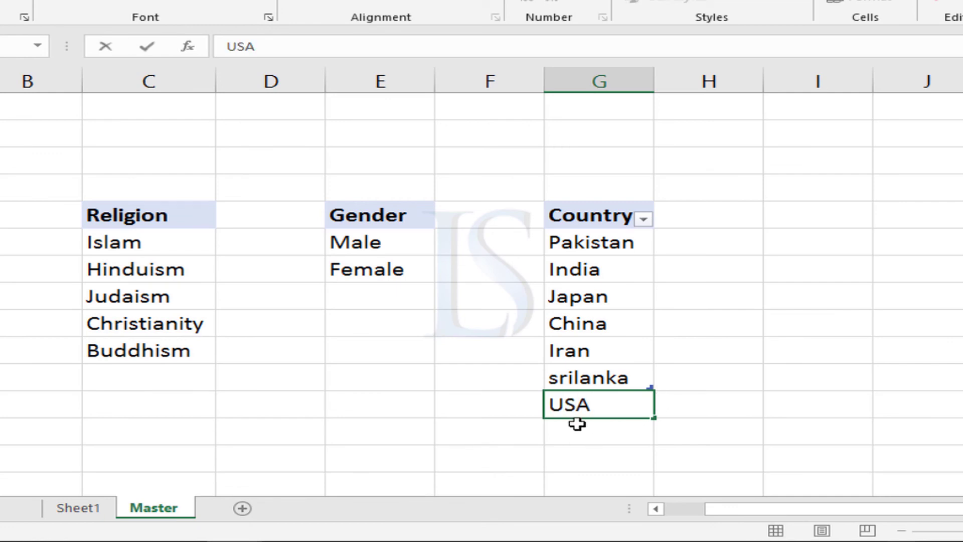
pyautogui.click(501, 422)
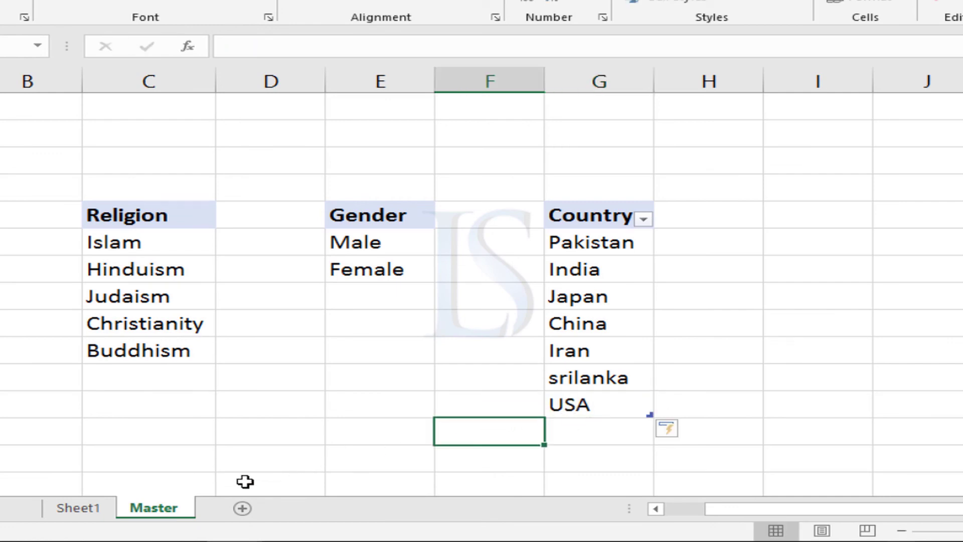
pyautogui.click(91, 508)
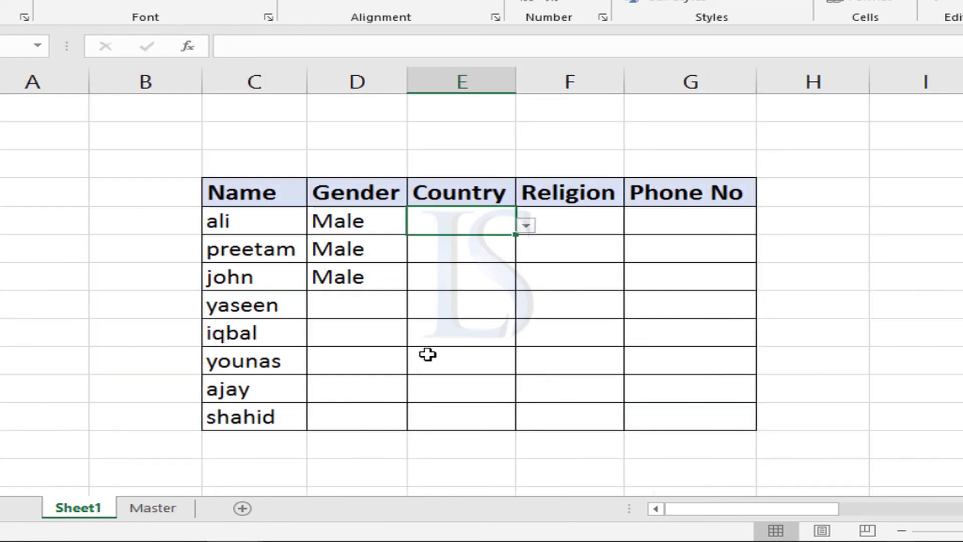
pyautogui.click(527, 224)
pyautogui.click(442, 386)
# Convert the Religion list in C5:C10 on the Master sheet into a table with headers and select the cell below it.
pyautogui.click(144, 508)
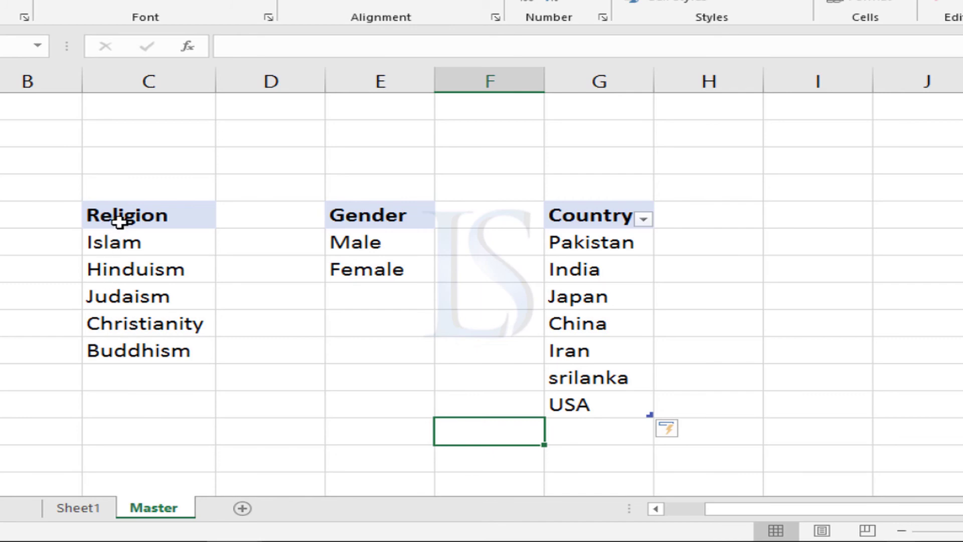
pyautogui.moveTo(120, 213); pyautogui.dragTo(129, 345)
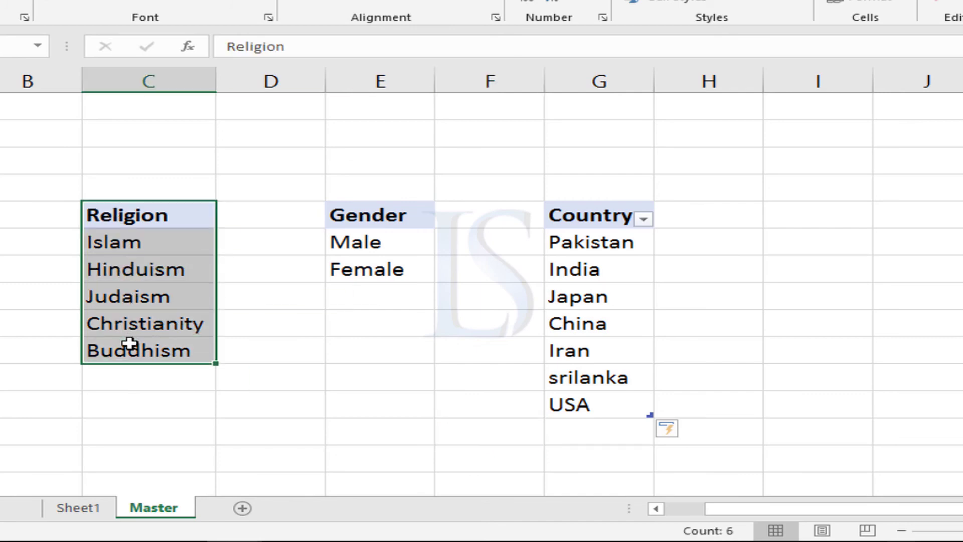
pyautogui.hotkey('ctrl', 't')
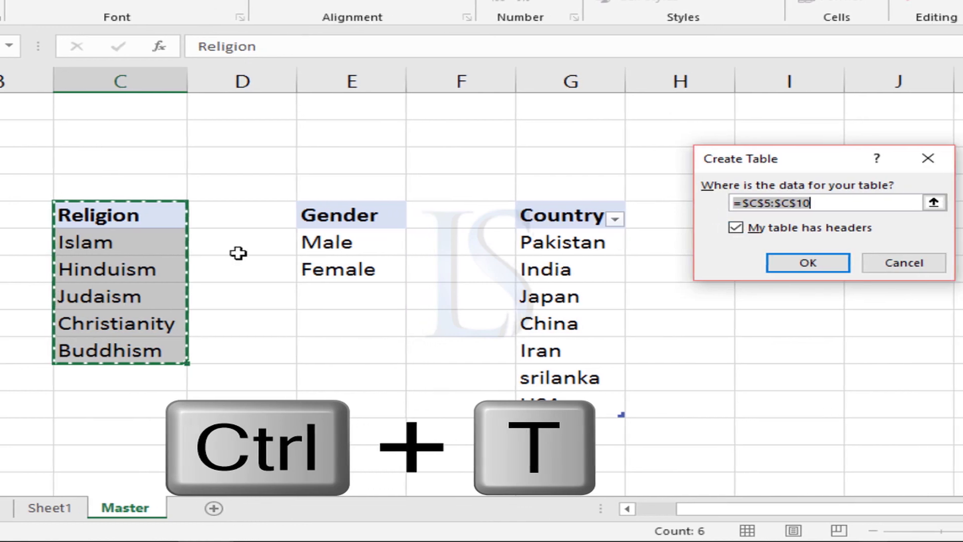
pyautogui.click(773, 266)
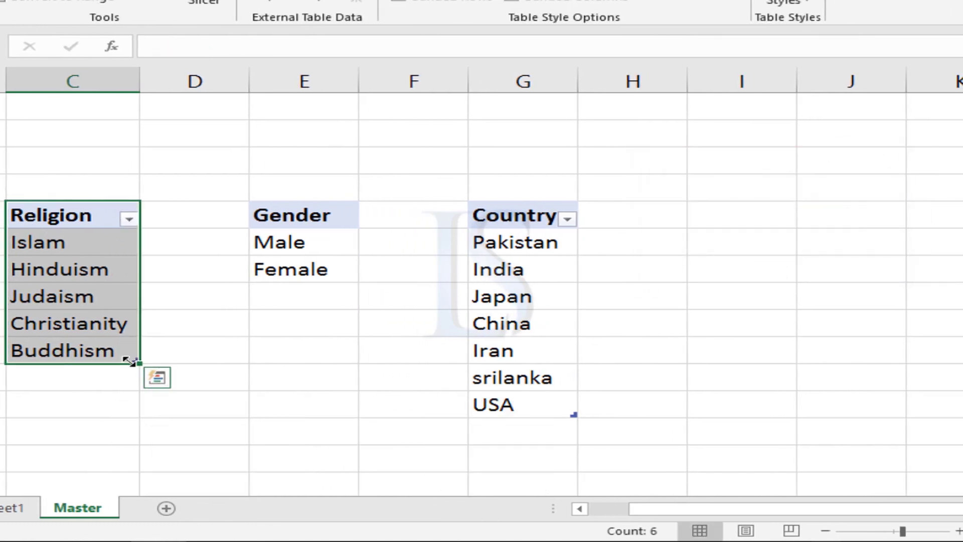
pyautogui.click(97, 375)
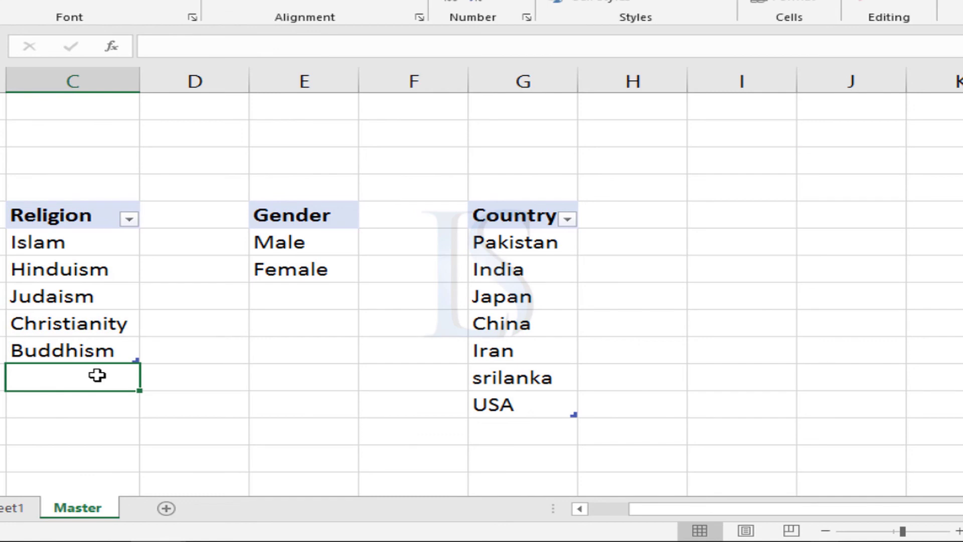
# Clear the Gender entries for the first three people in D5:D7 on Sheet1.
pyautogui.click(4, 508)
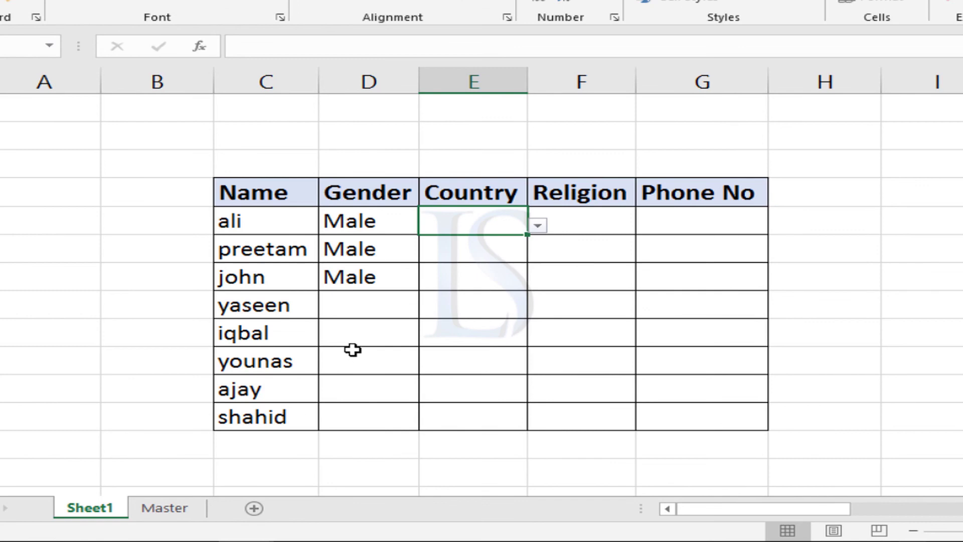
pyautogui.click(359, 241)
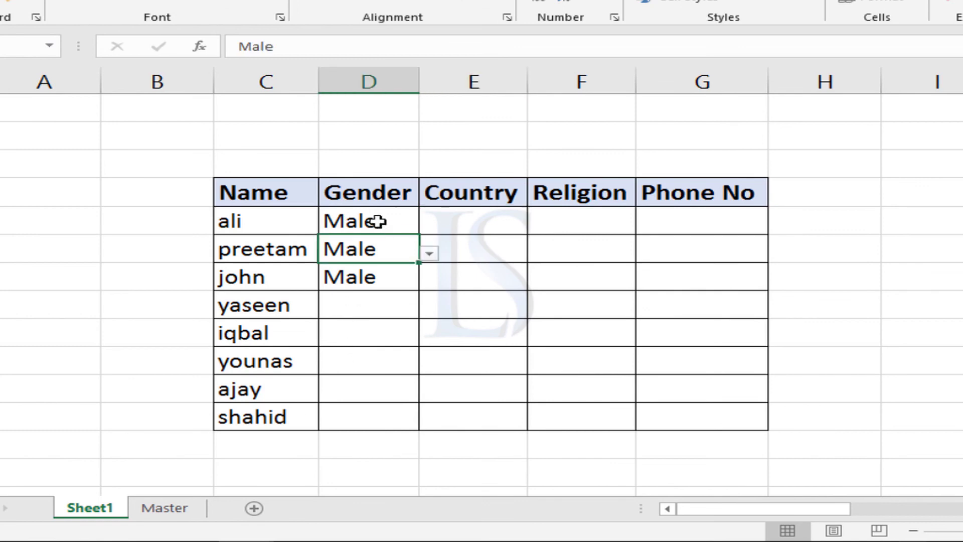
pyautogui.click(375, 221)
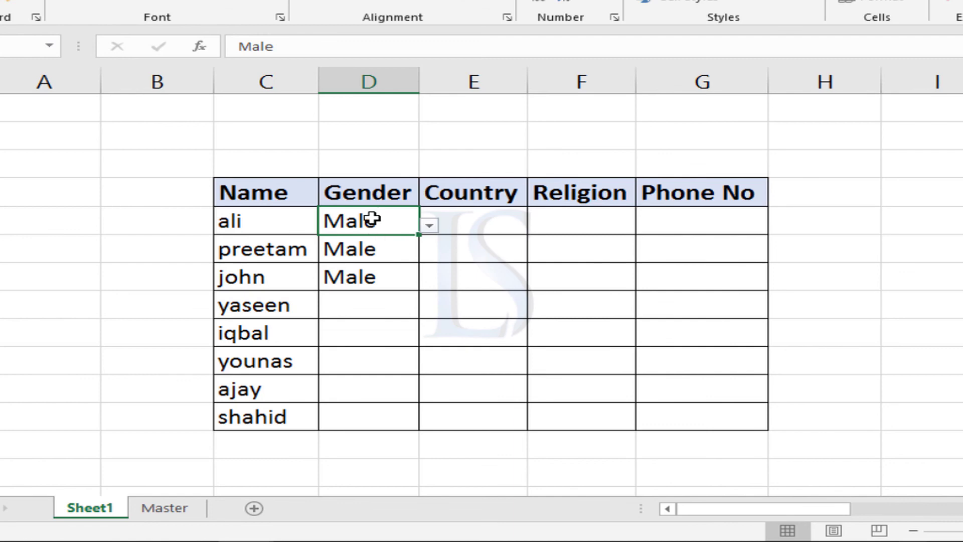
pyautogui.press('Delete')
pyautogui.click(369, 249)
pyautogui.press('Delete')
pyautogui.click(370, 277)
pyautogui.press('Delete')
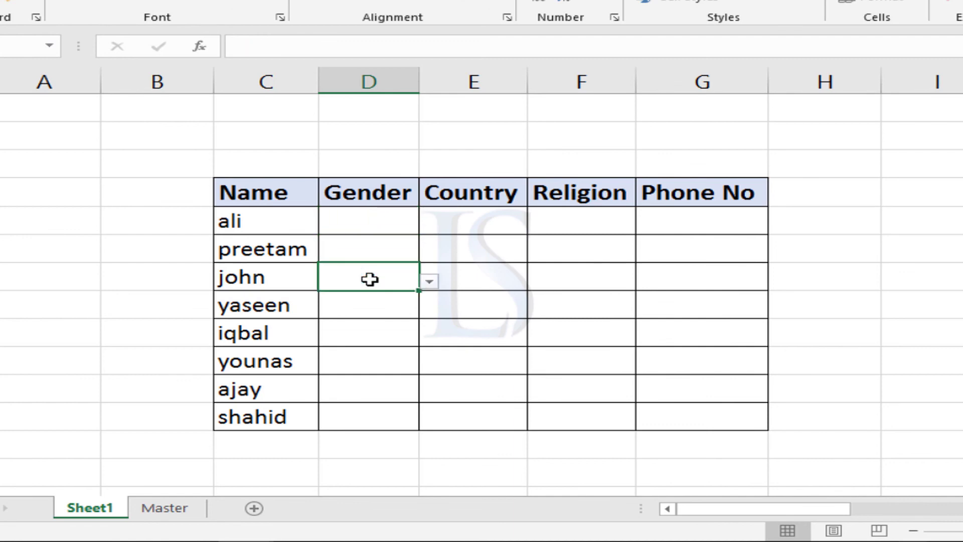
# Inspect the choices offered by the gender dropdown in cell D5, leaving the cell empty.
pyautogui.click(415, 222)
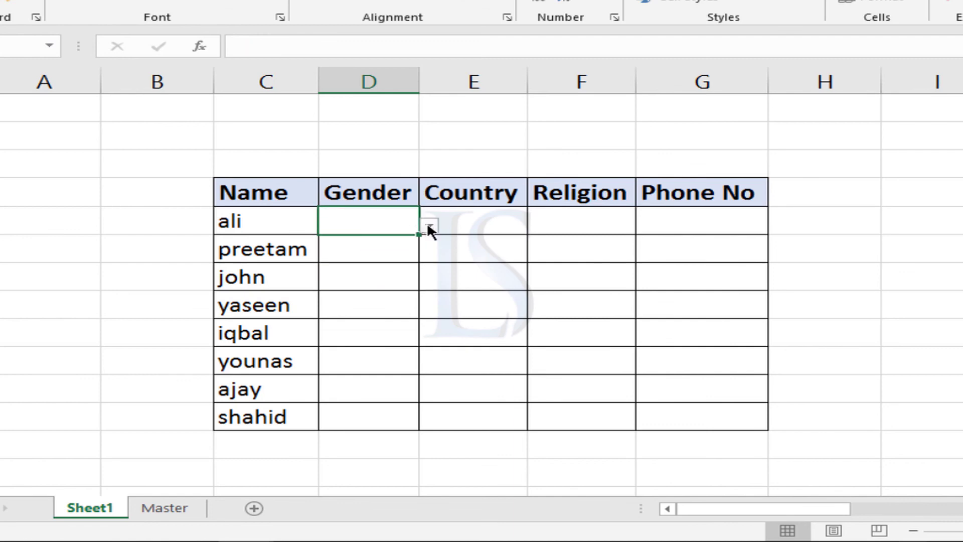
pyautogui.click(429, 228)
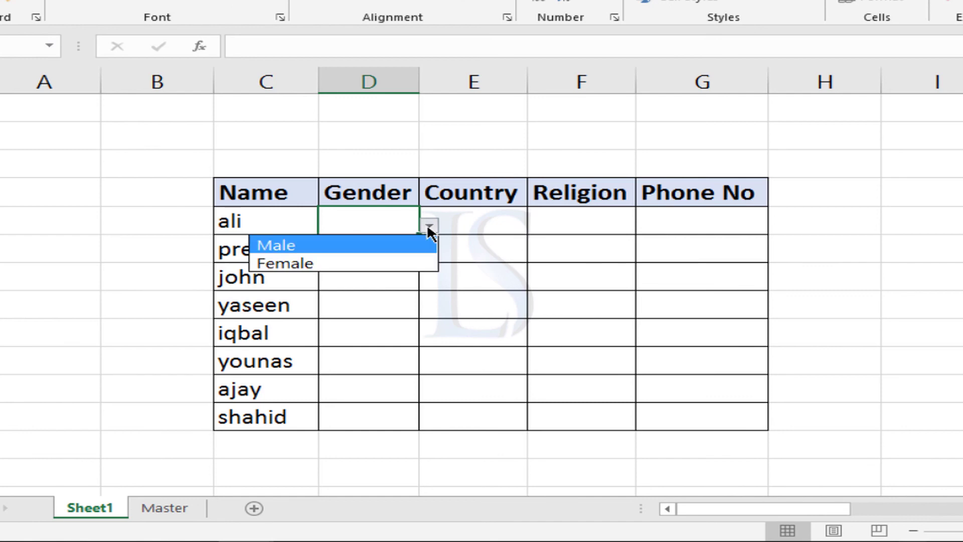
pyautogui.click(372, 226)
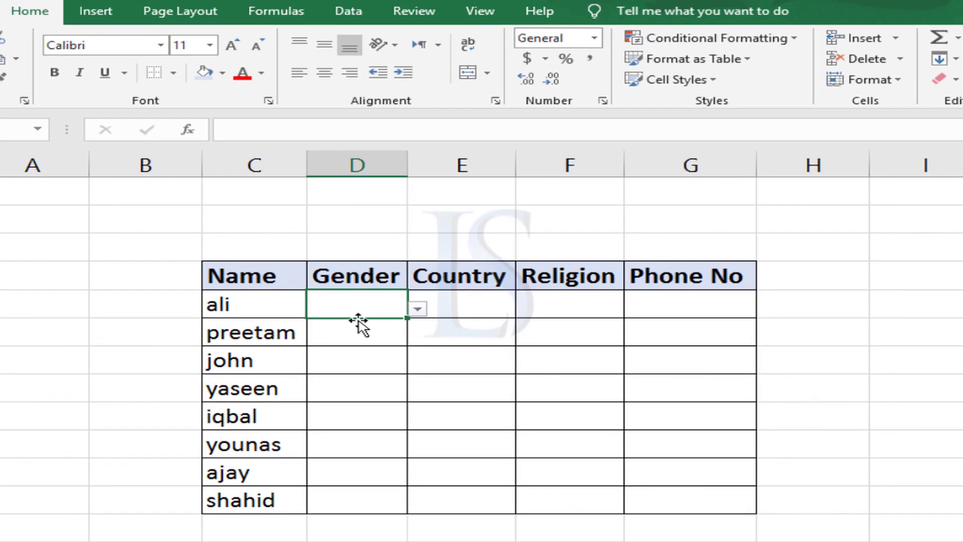
# Remove all data validation settings from the Gender cells D5:D12 on Sheet1.
pyautogui.moveTo(357, 314); pyautogui.dragTo(369, 499)
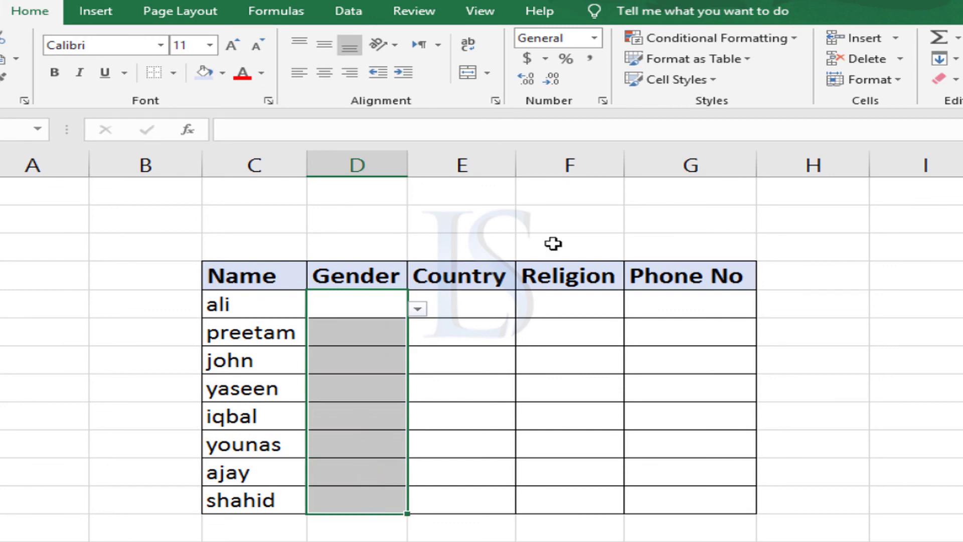
pyautogui.click(362, 12)
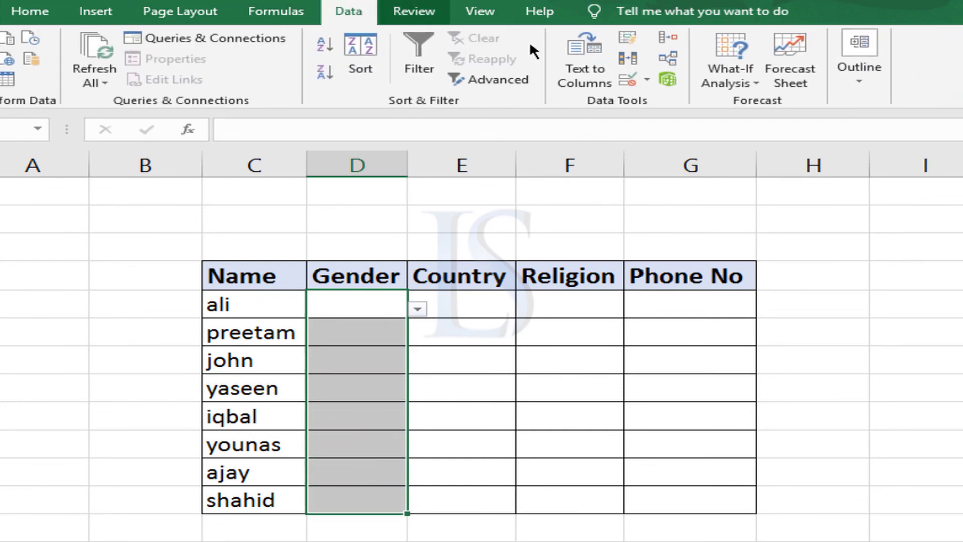
pyautogui.click(632, 76)
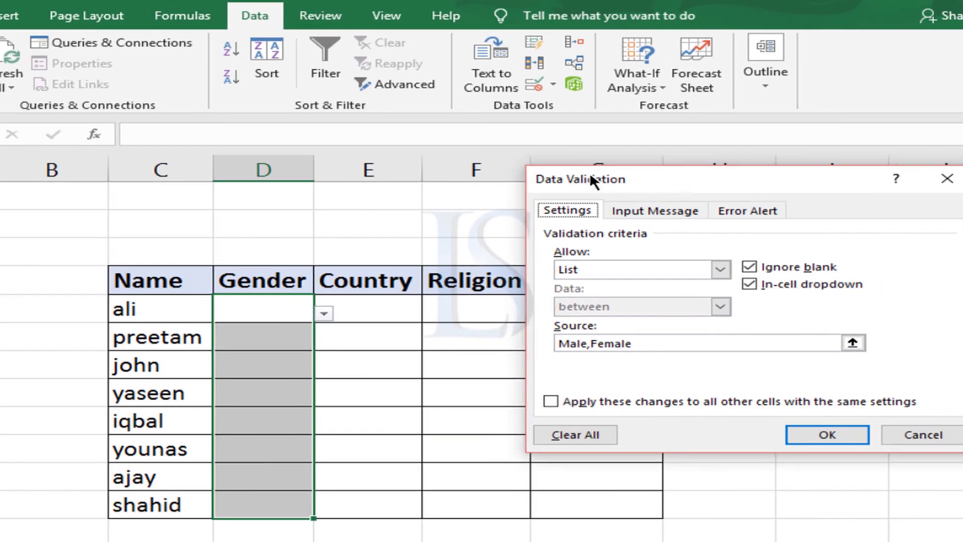
pyautogui.moveTo(591, 179); pyautogui.dragTo(586, 180)
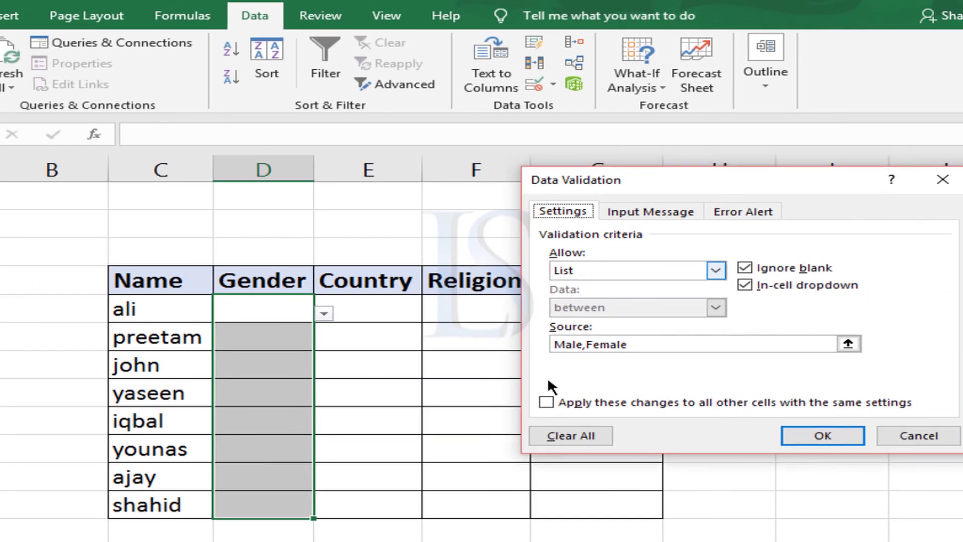
pyautogui.click(569, 434)
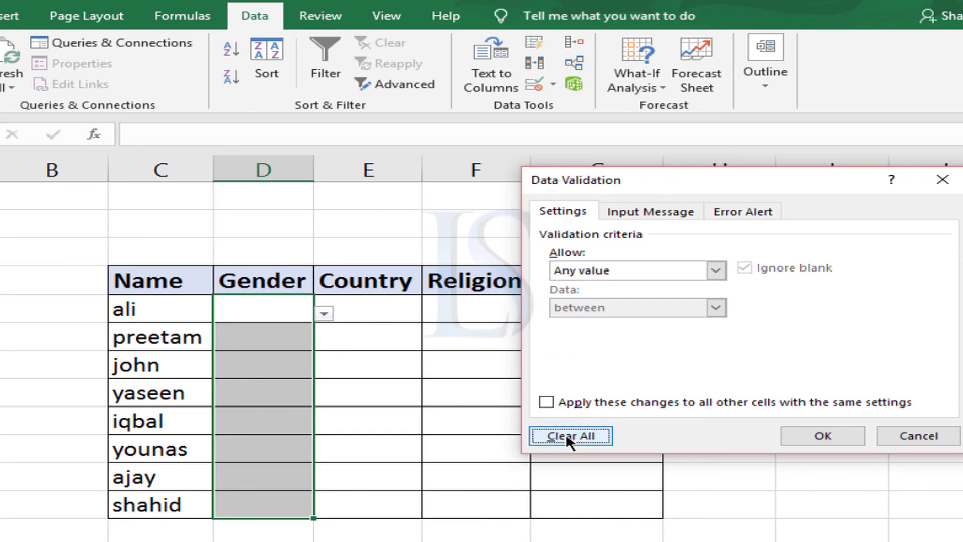
pyautogui.click(835, 433)
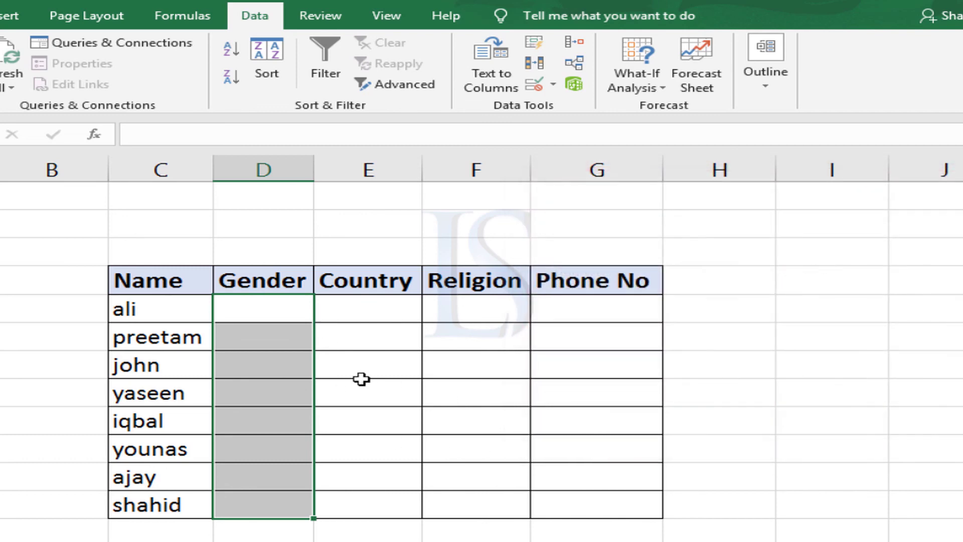
# Check the Gender cells from D5 down to D10 one by one for any remaining dropdown.
pyautogui.click(257, 313)
pyautogui.click(279, 337)
pyautogui.click(266, 369)
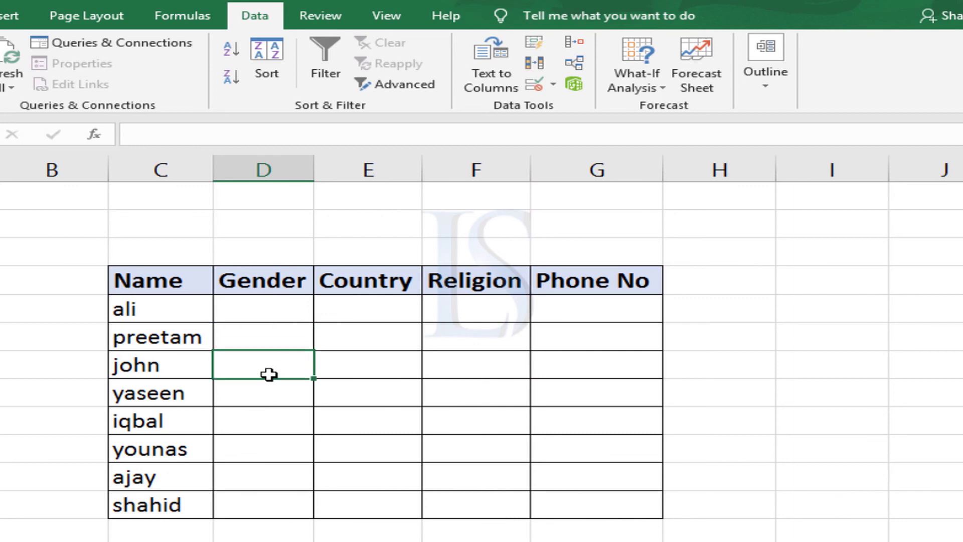
pyautogui.click(269, 393)
pyautogui.click(272, 426)
pyautogui.click(275, 444)
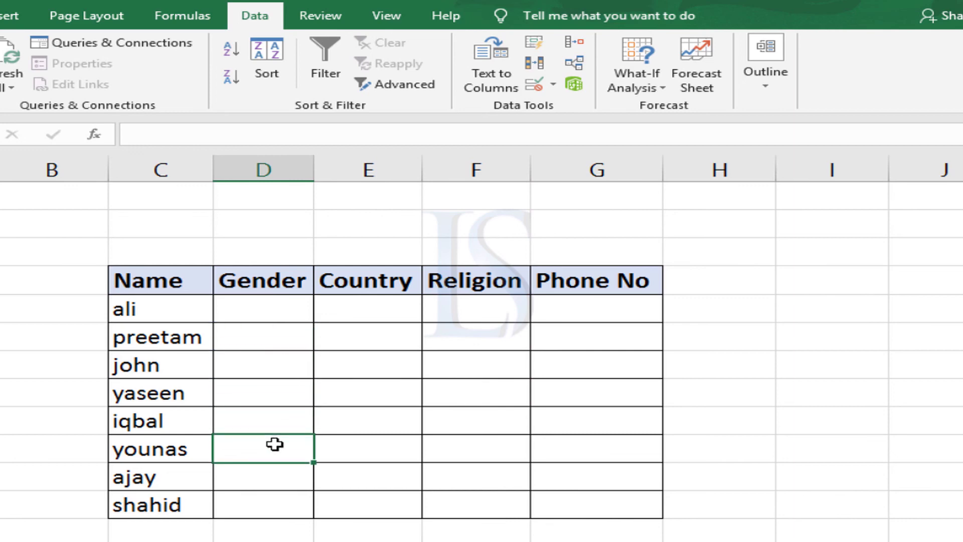